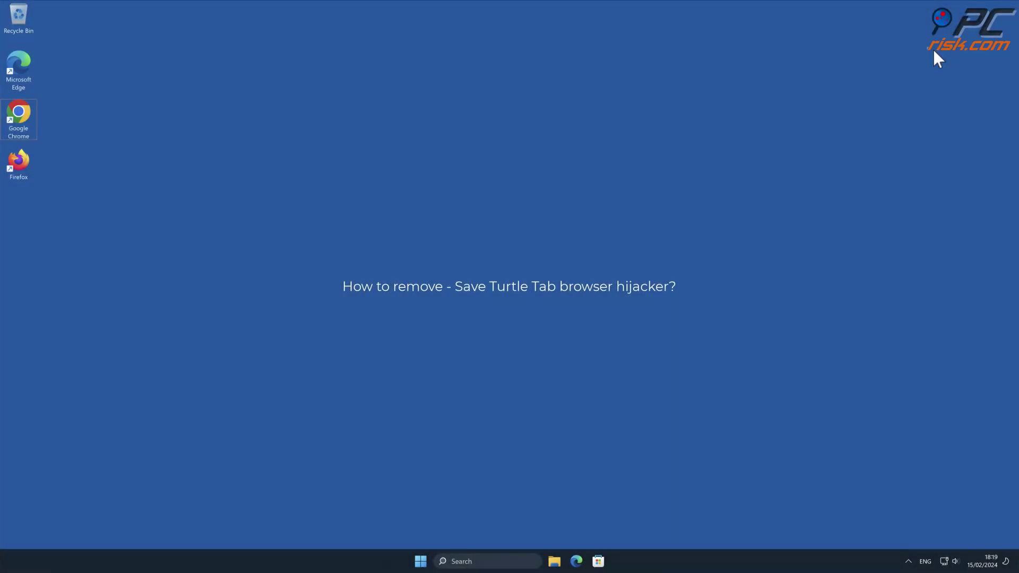
# Launch Google Chrome from the desktop shortcut, landing on the Save Turtle Tab page
pyautogui.doubleClick(19, 112)
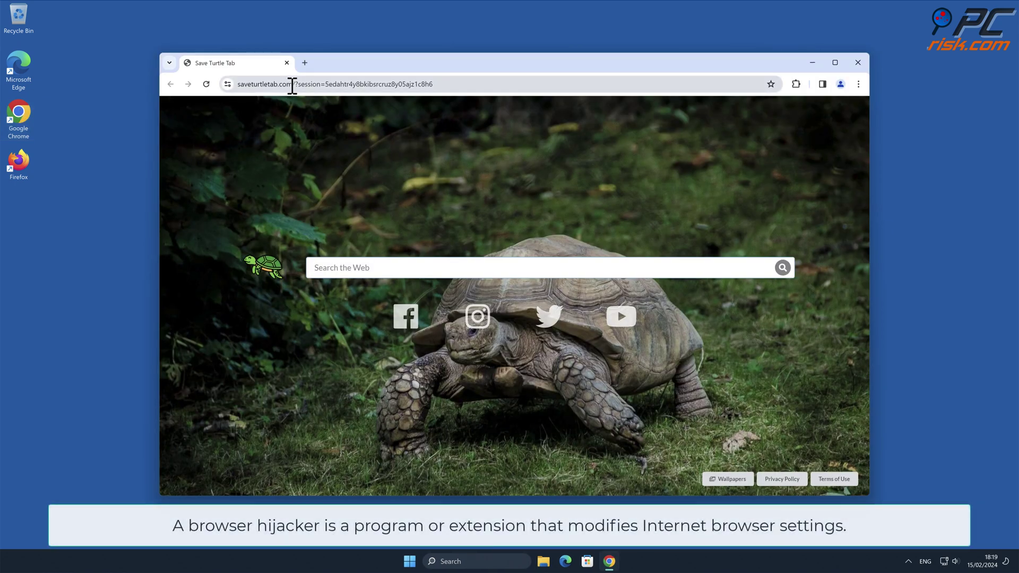
# Search 'testing search engine' from the address bar, then show installed extensions listing Save Turtle Tab
pyautogui.click(292, 84)
pyautogui.write('test')
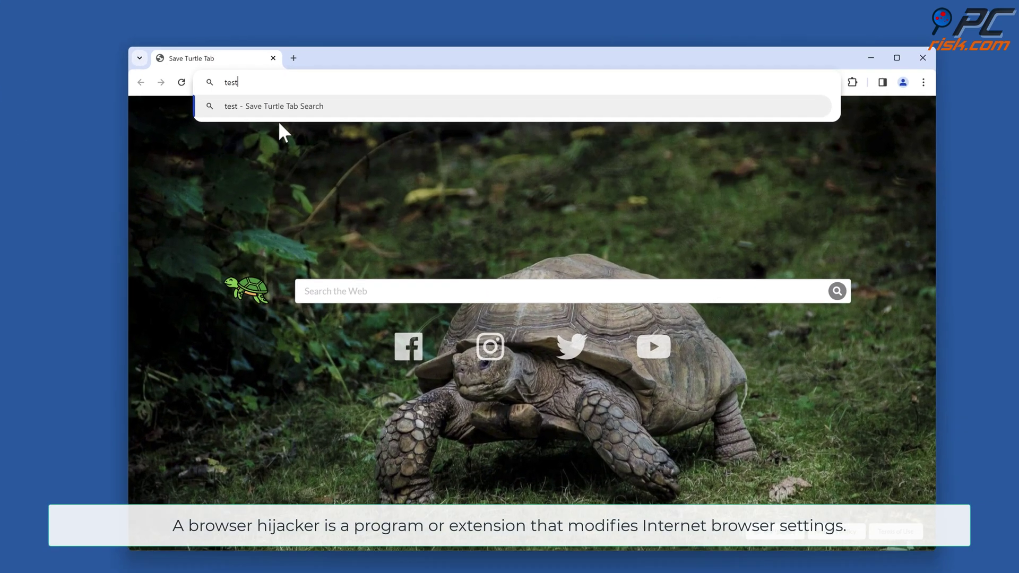
pyautogui.write('ing search engine')
pyautogui.press('Return')
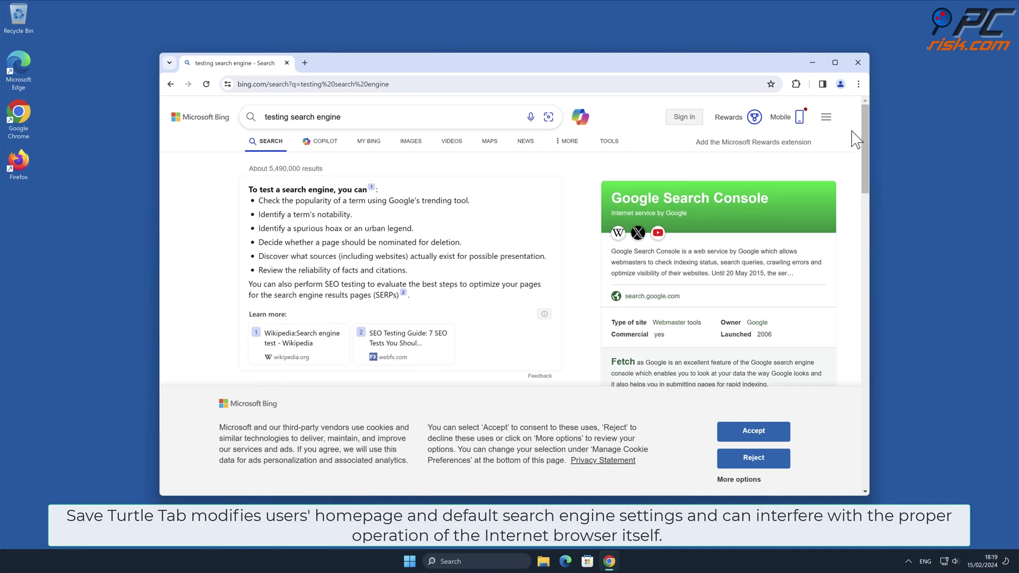
pyautogui.moveTo(864, 124)
pyautogui.mouseDown()
pyautogui.moveTo(864, 476)
pyautogui.moveTo(867, 151)
pyautogui.mouseUp()
pyautogui.click(858, 84)
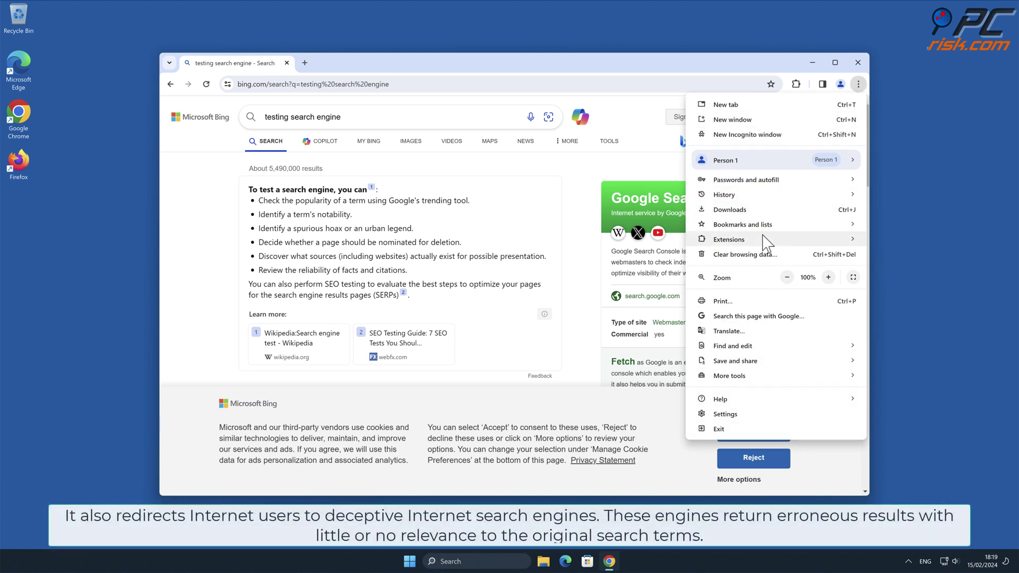
pyautogui.moveTo(764, 240)
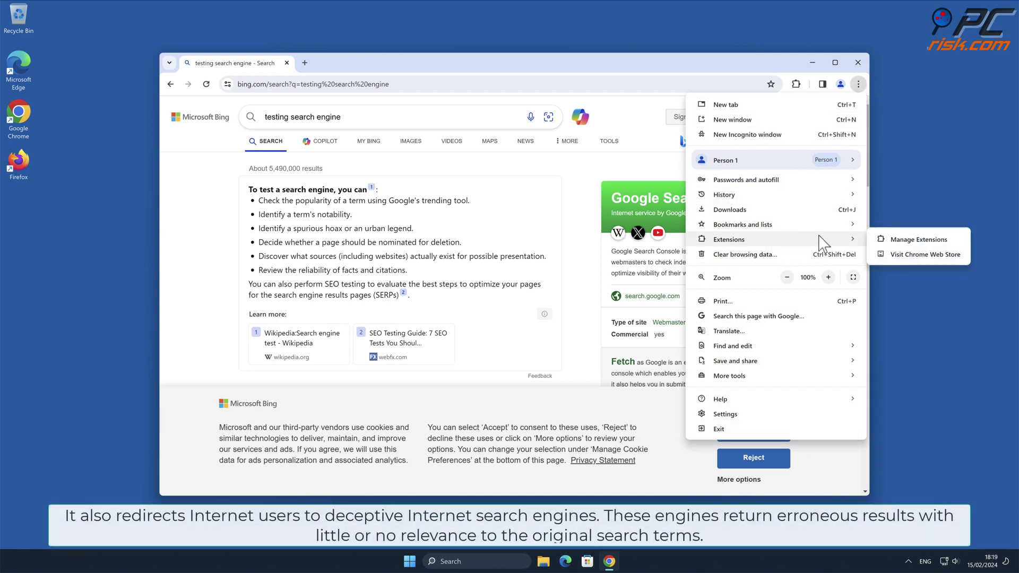
pyautogui.click(932, 238)
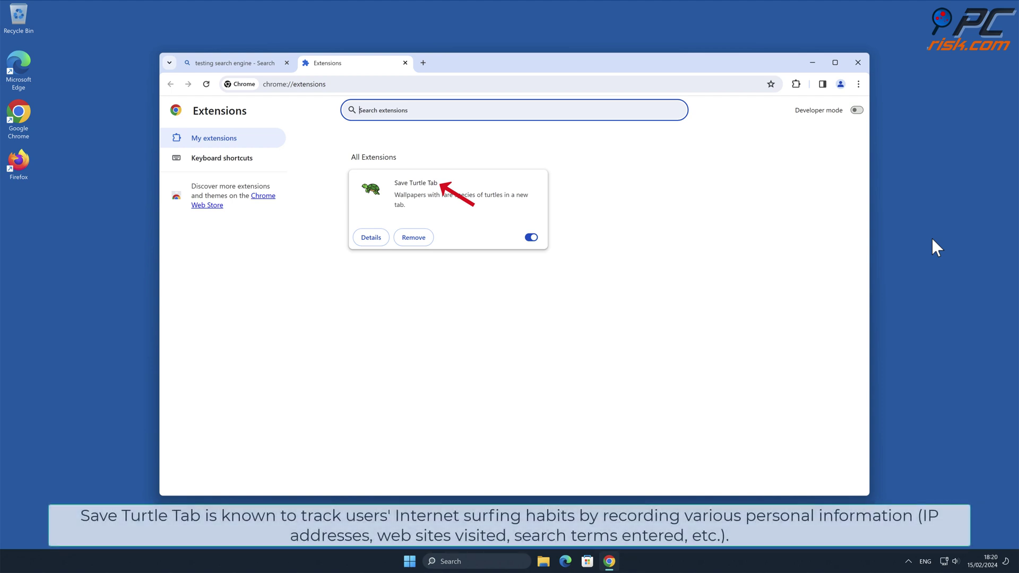
# Review Manage search engines showing Save Turtle Tab as default, then close Chrome
pyautogui.click(859, 84)
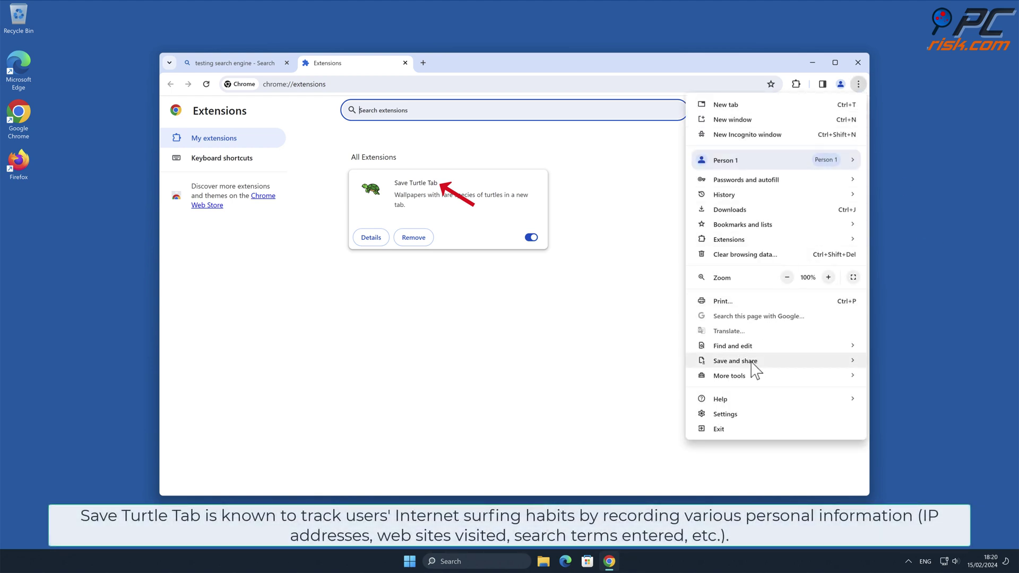
pyautogui.press('Escape')
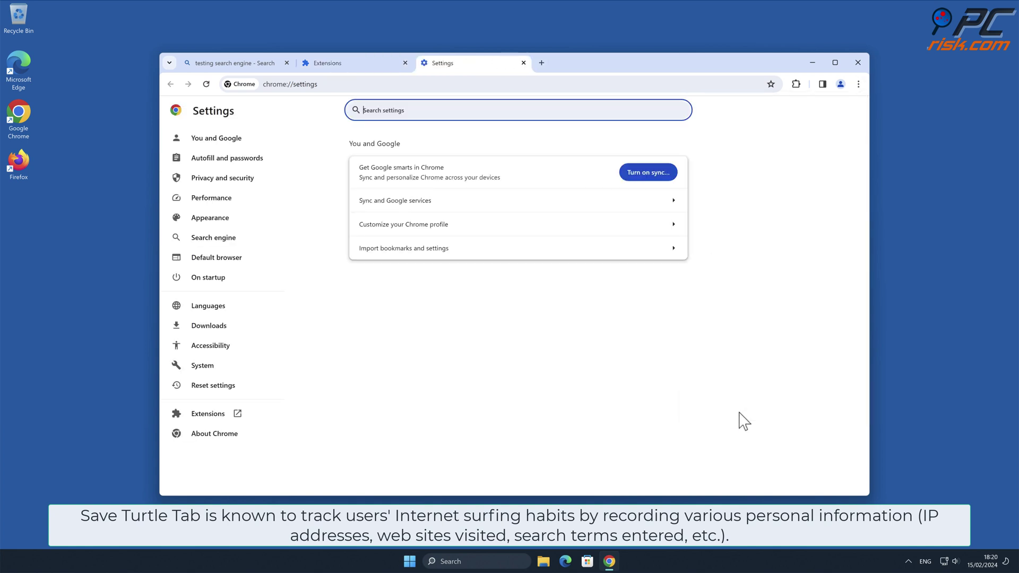
pyautogui.click(237, 244)
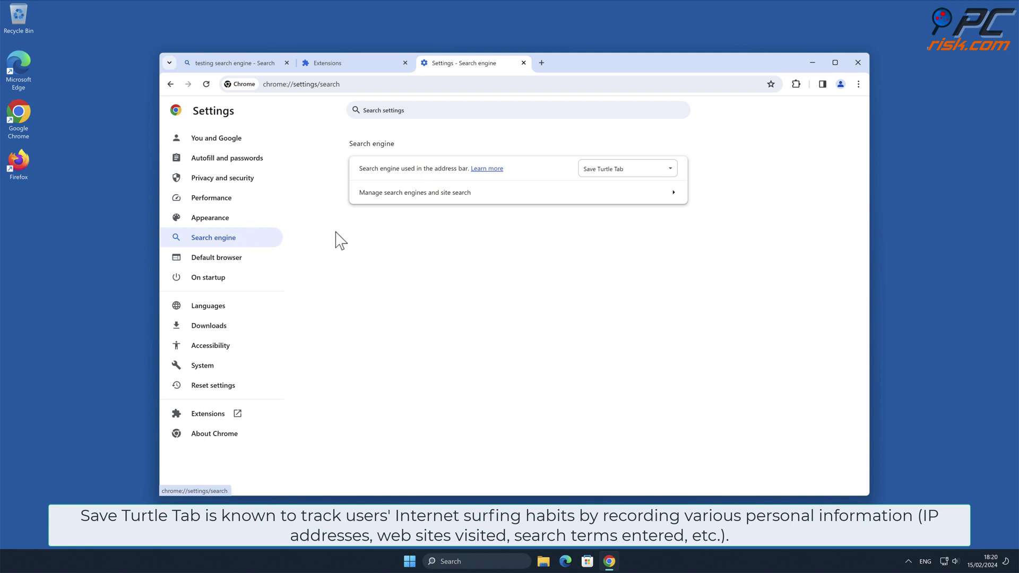
pyautogui.click(677, 197)
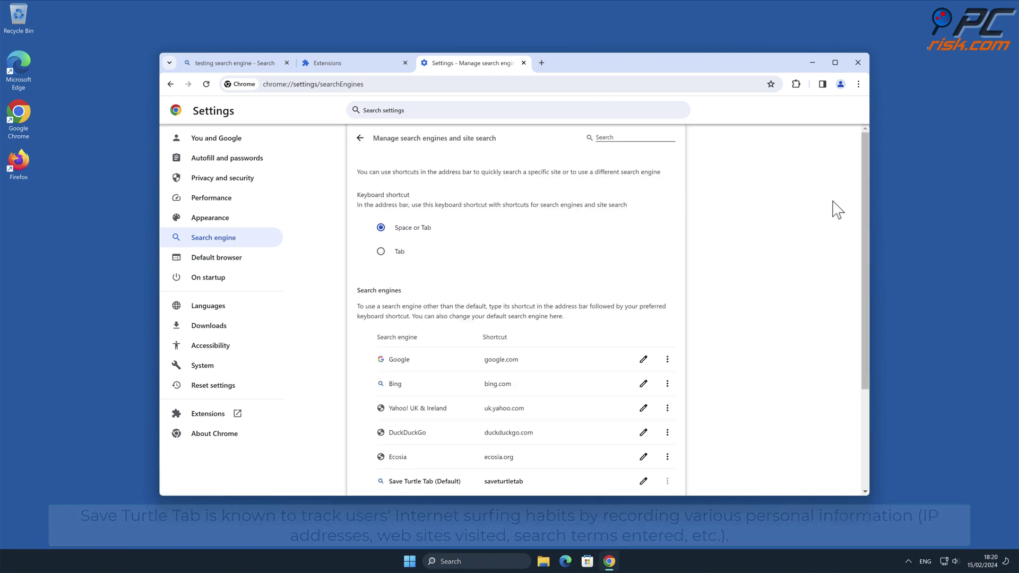
pyautogui.moveTo(863, 187); pyautogui.dragTo(860, 311)
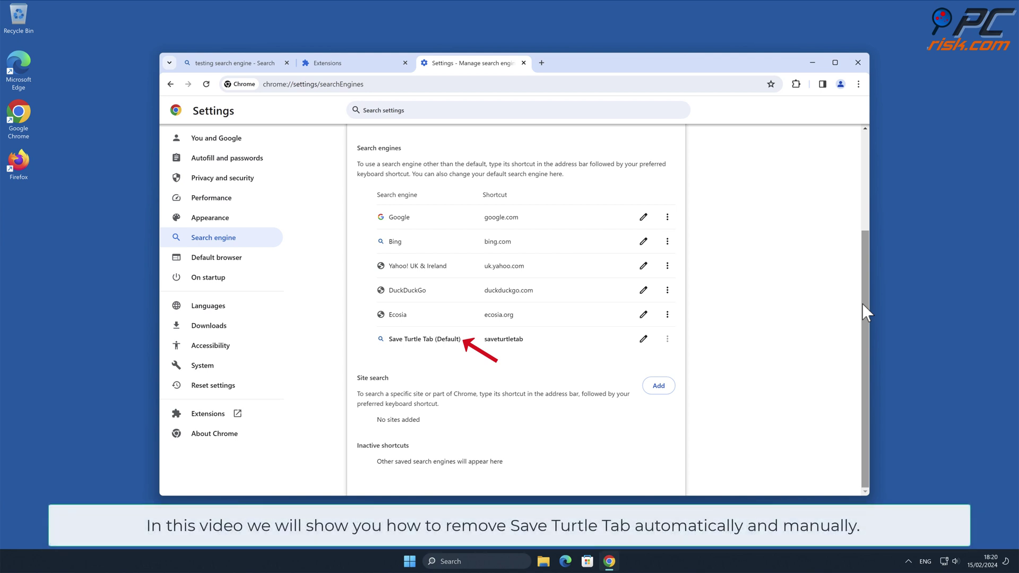
pyautogui.click(858, 64)
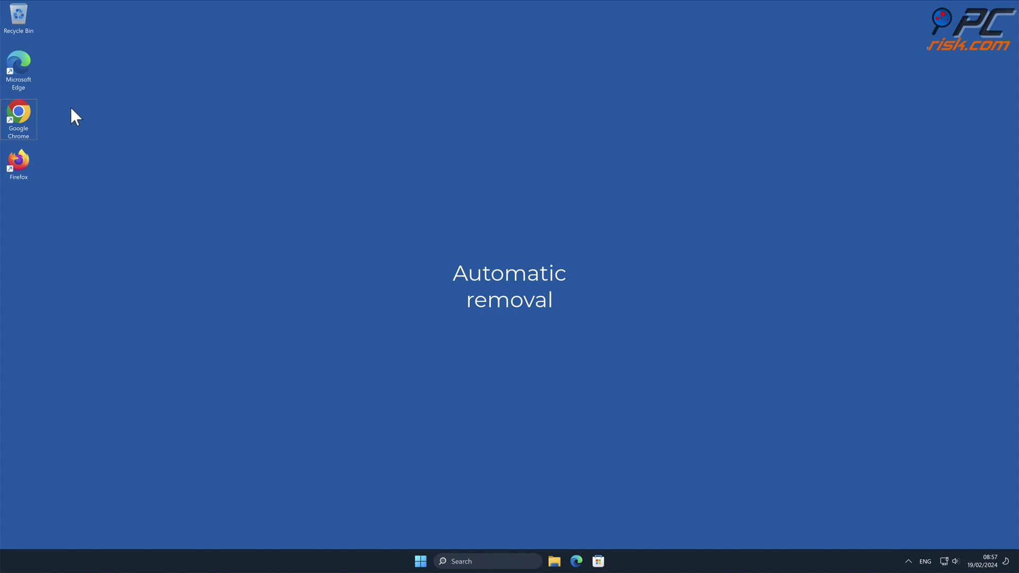
pyautogui.doubleClick(20, 117)
pyautogui.click(273, 84)
pyautogui.write('www.')
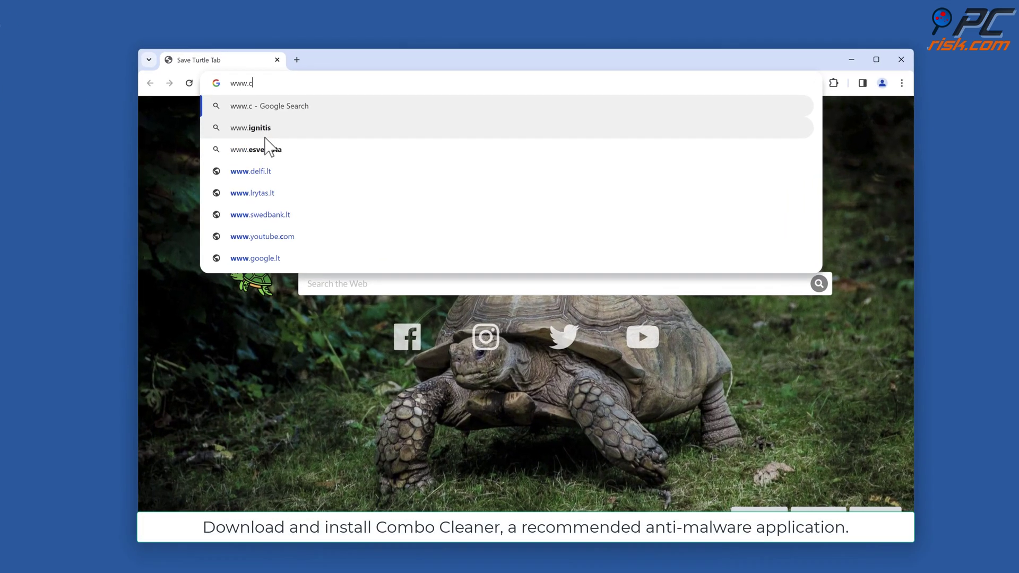
pyautogui.write('com')
pyautogui.write('boc')
pyautogui.write('leaner.co')
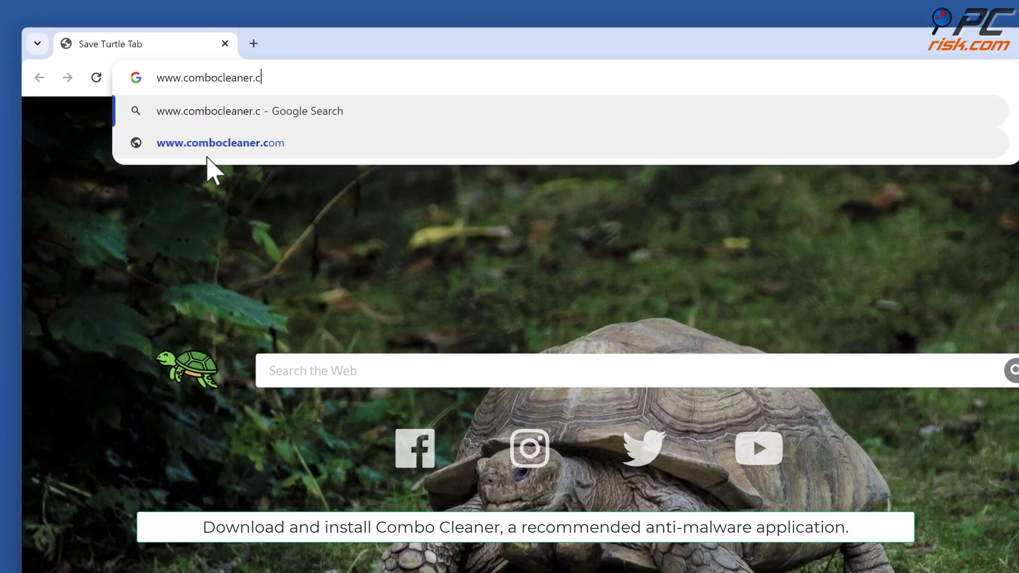
pyautogui.write('m')
pyautogui.press('Return')
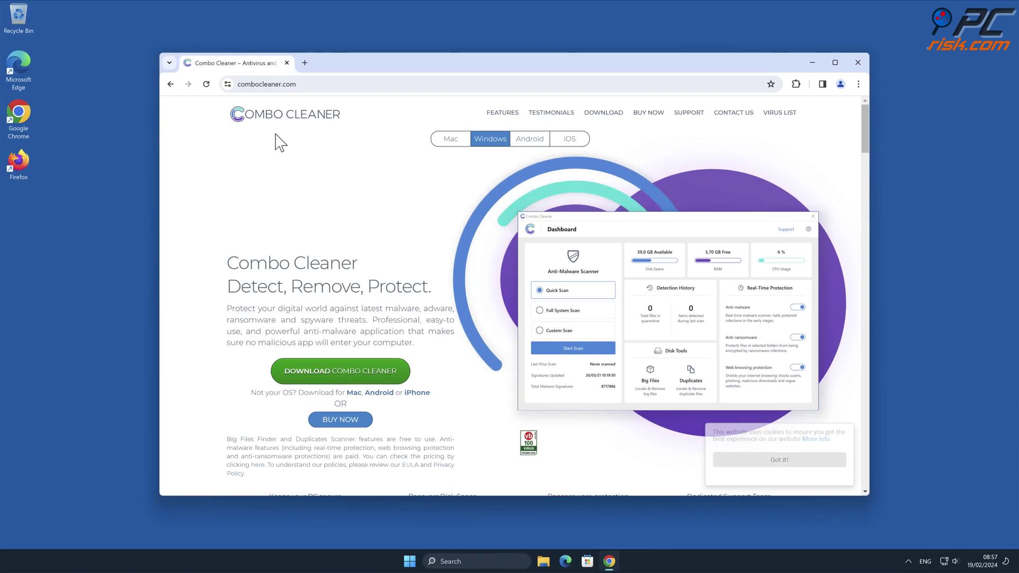
pyautogui.click(395, 377)
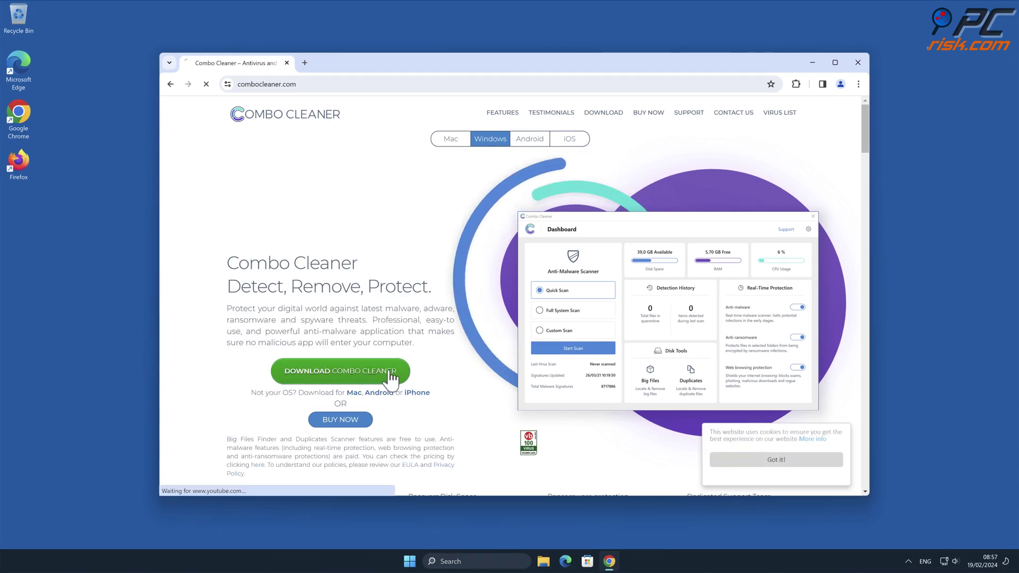
# Run CCSetup.exe, install Combo Cleaner through the InstallShield Wizard and launch it
pyautogui.click(701, 109)
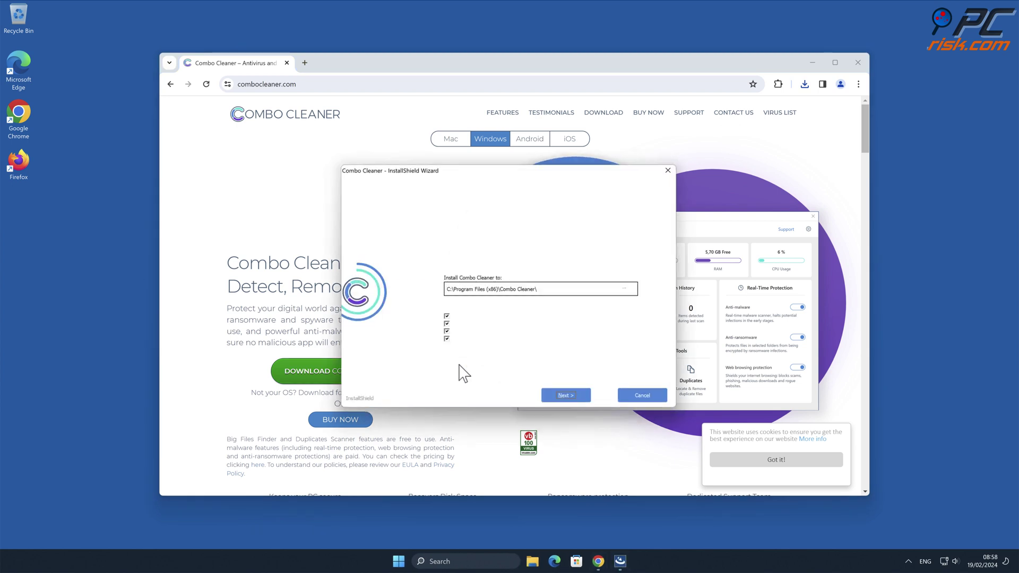
pyautogui.click(570, 398)
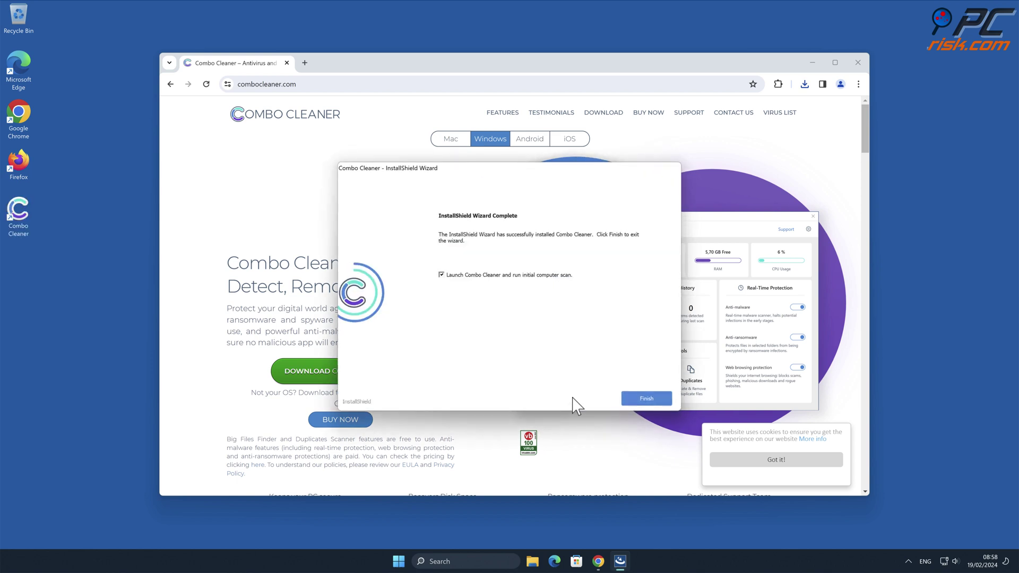
pyautogui.click(649, 397)
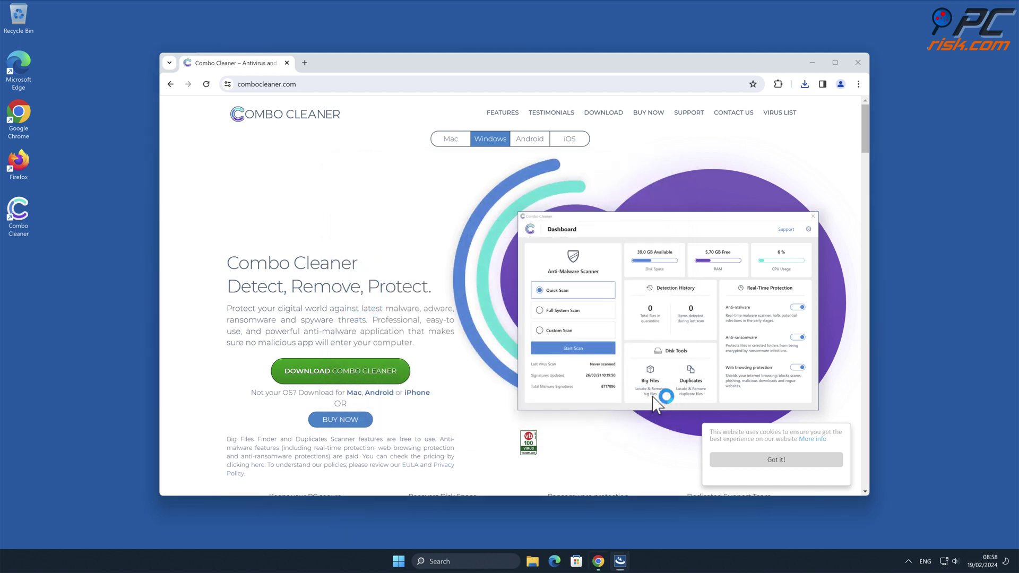
# Activate the license and quarantine the detected Save Turtle Tab unwanted extension, then dismiss the summary
pyautogui.click(857, 62)
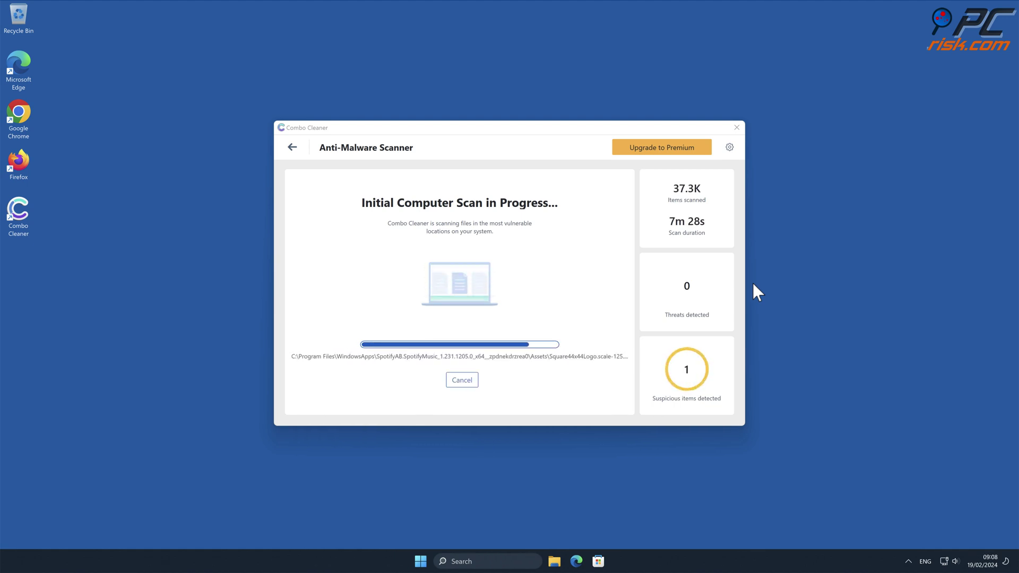
pyautogui.click(704, 404)
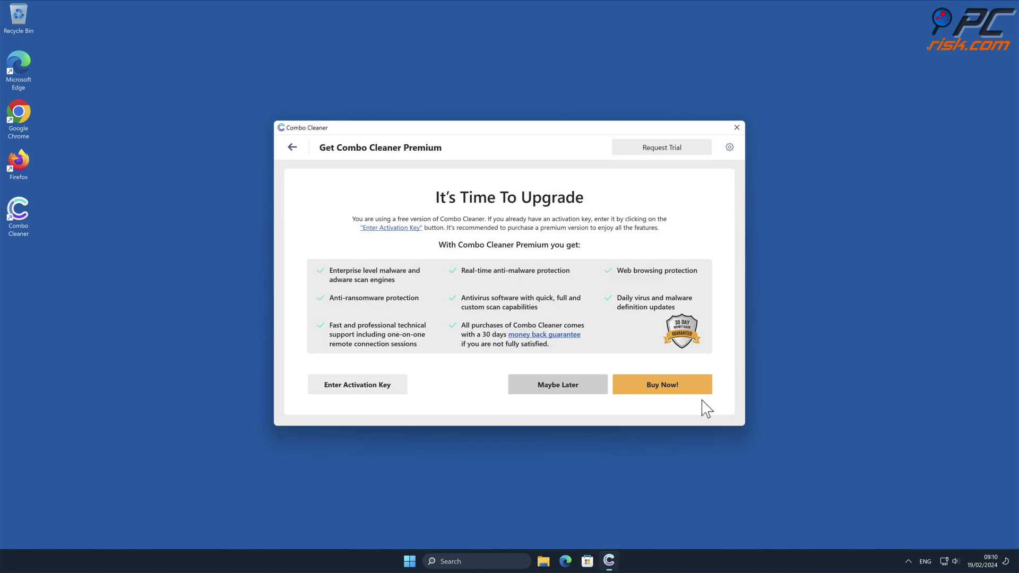
pyautogui.click(397, 385)
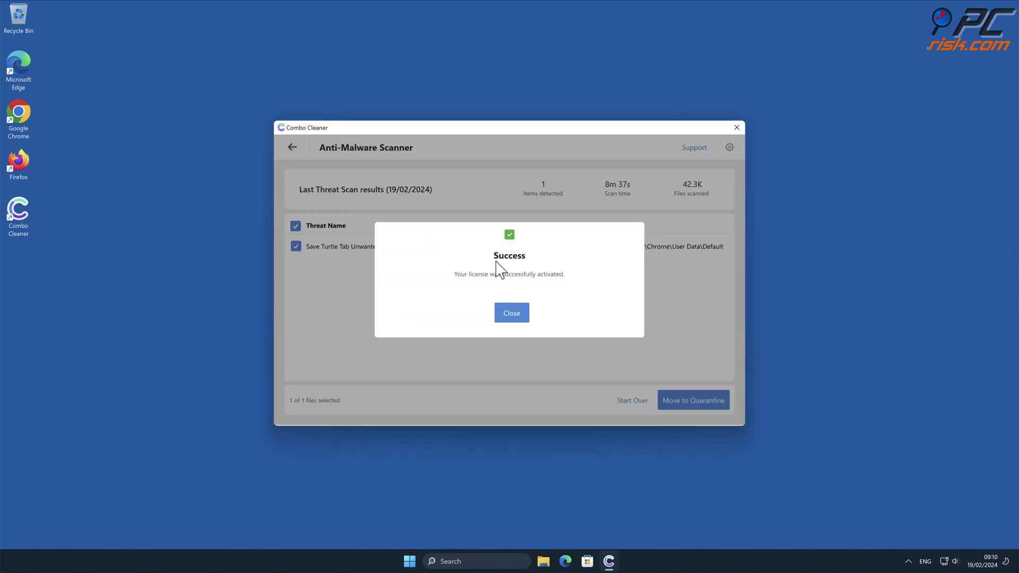
pyautogui.click(513, 311)
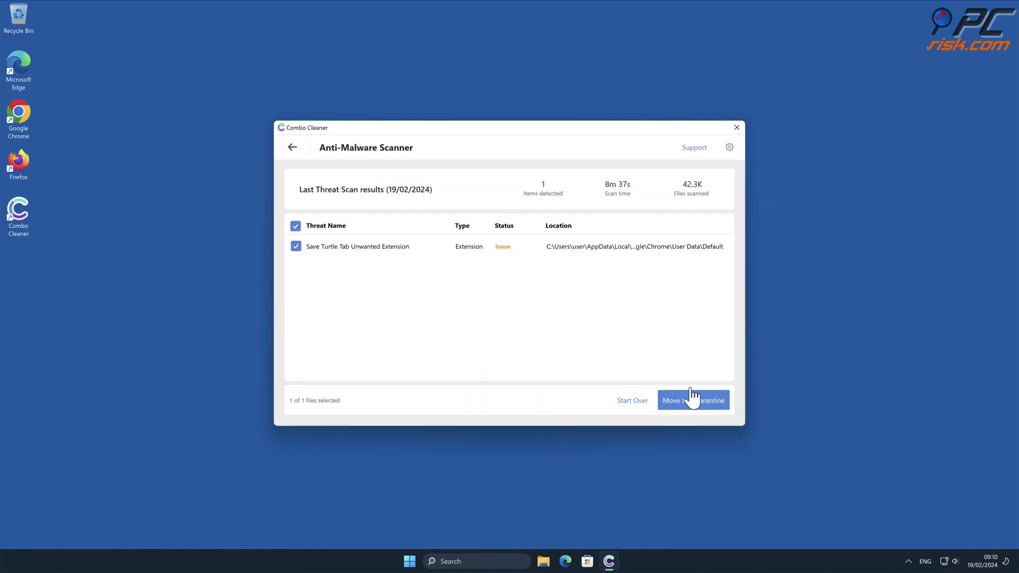
pyautogui.click(716, 404)
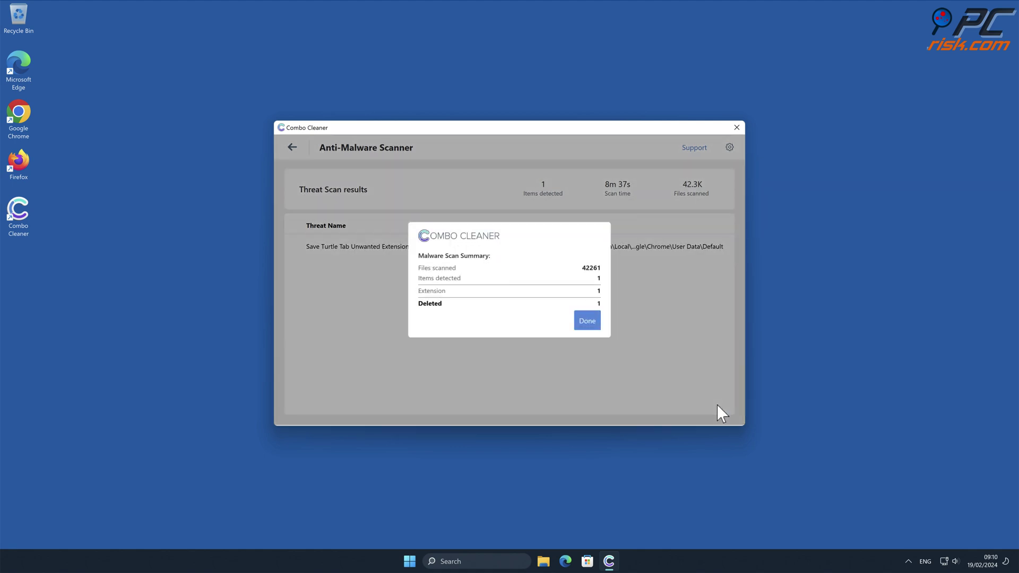
pyautogui.click(585, 321)
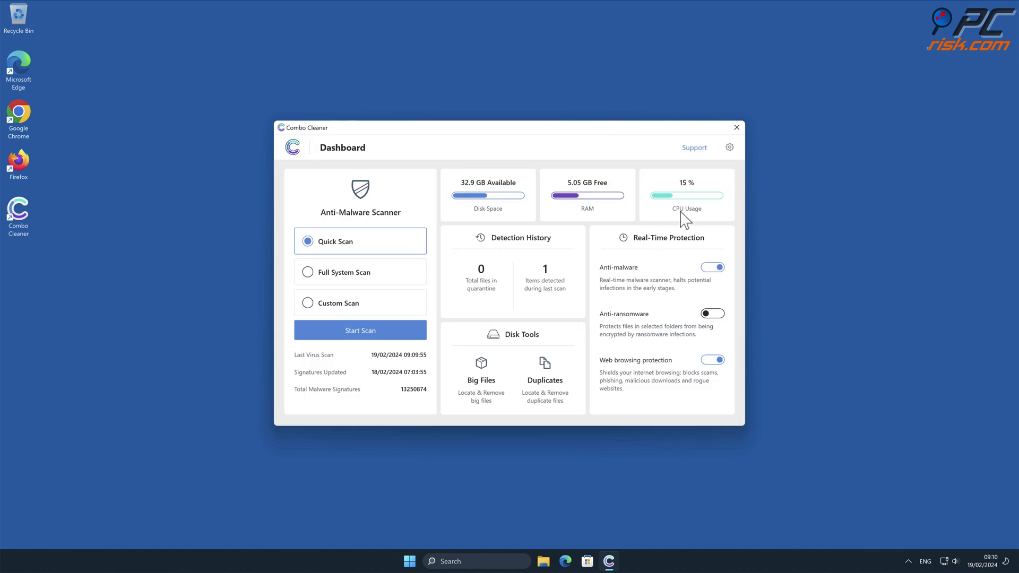
# Close Combo Cleaner and return to the Windows desktop
pyautogui.click(736, 127)
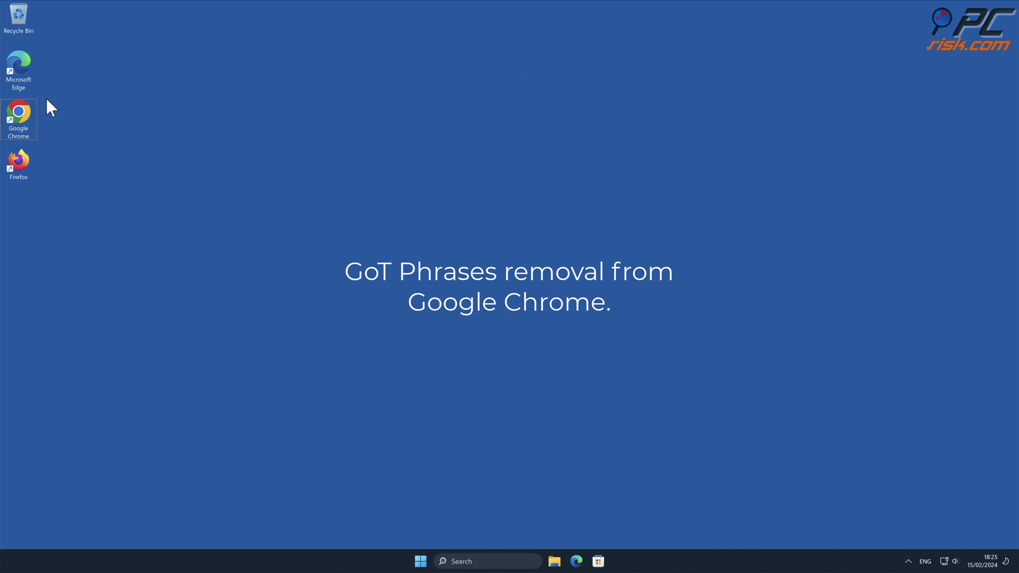
# Reopen Chrome and remove the Save Turtle Tab extension from Manage Extensions, confirming removal
pyautogui.doubleClick(17, 112)
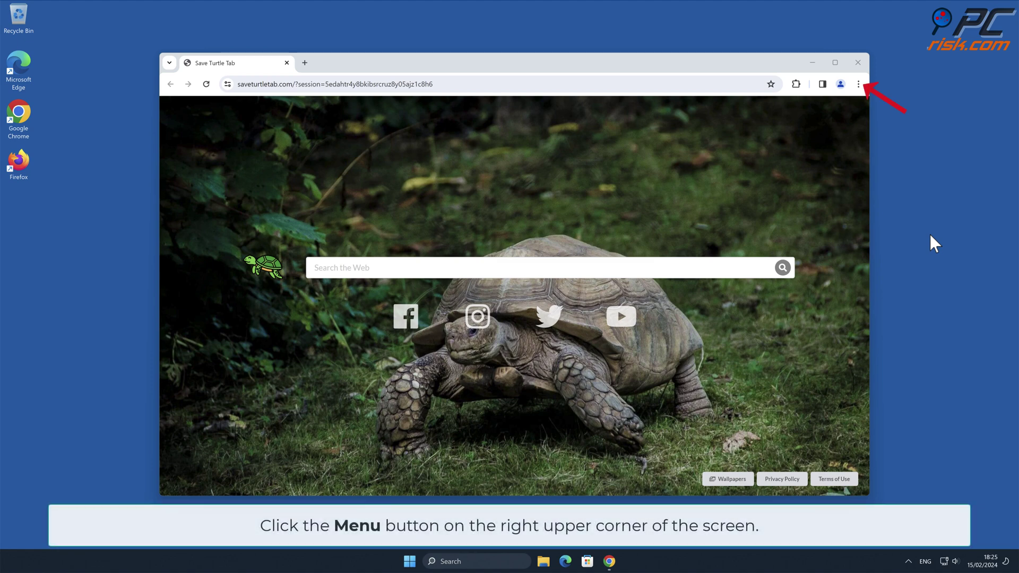
pyautogui.click(858, 84)
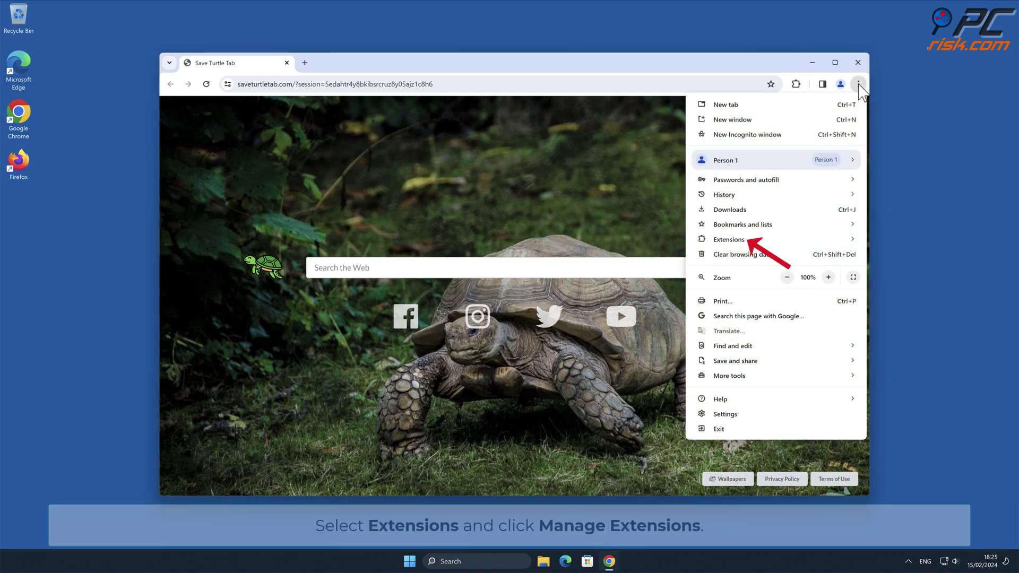
pyautogui.moveTo(730, 239)
pyautogui.click(943, 243)
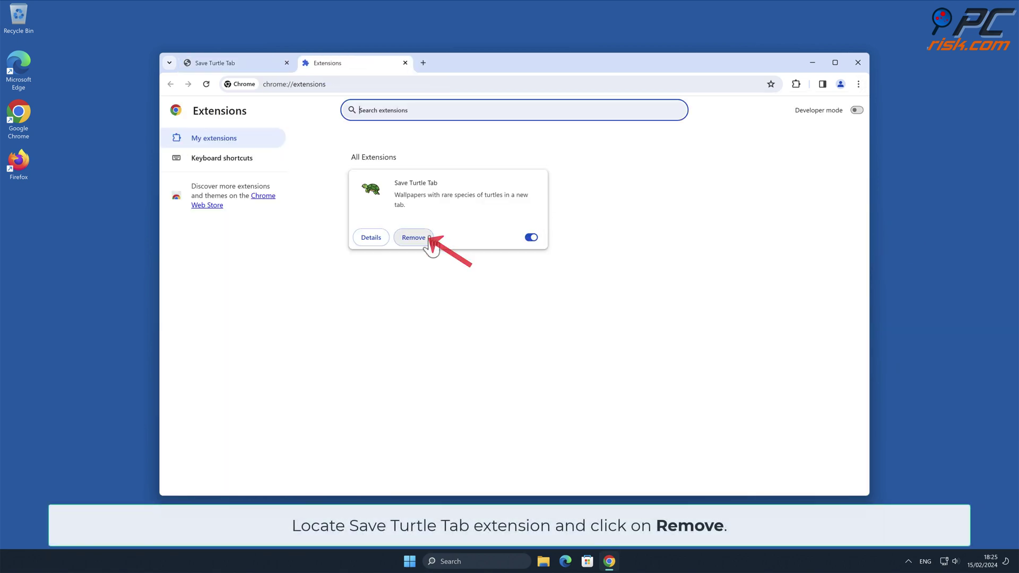
pyautogui.click(427, 238)
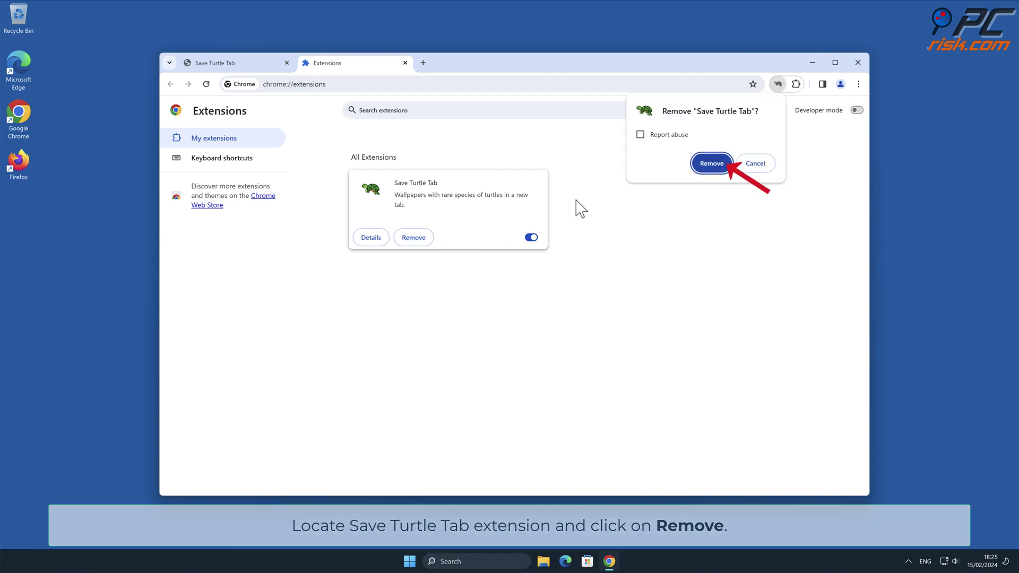
pyautogui.click(724, 166)
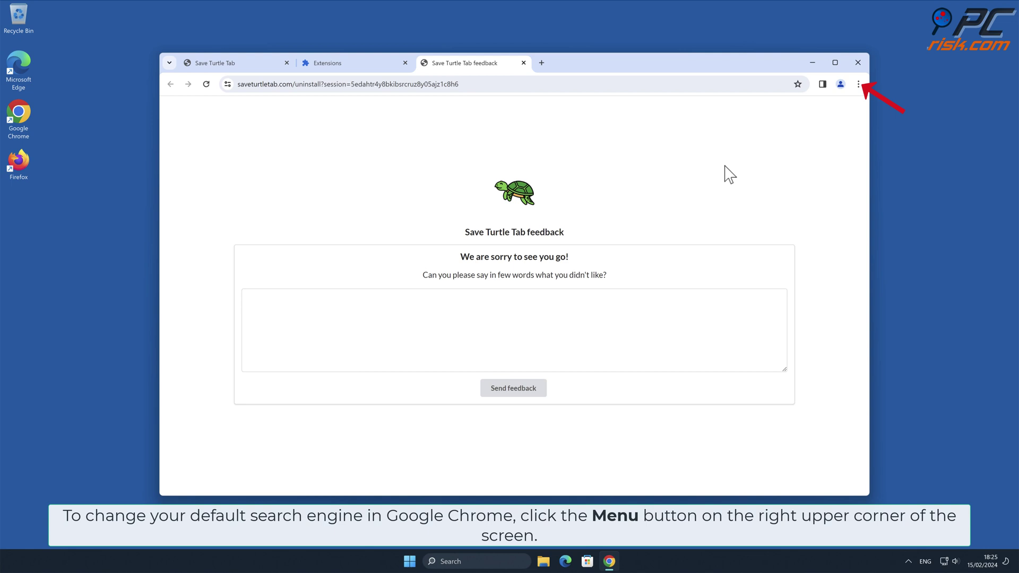
# Go to Settings > Search engine > Manage search engines and site search
pyautogui.click(860, 86)
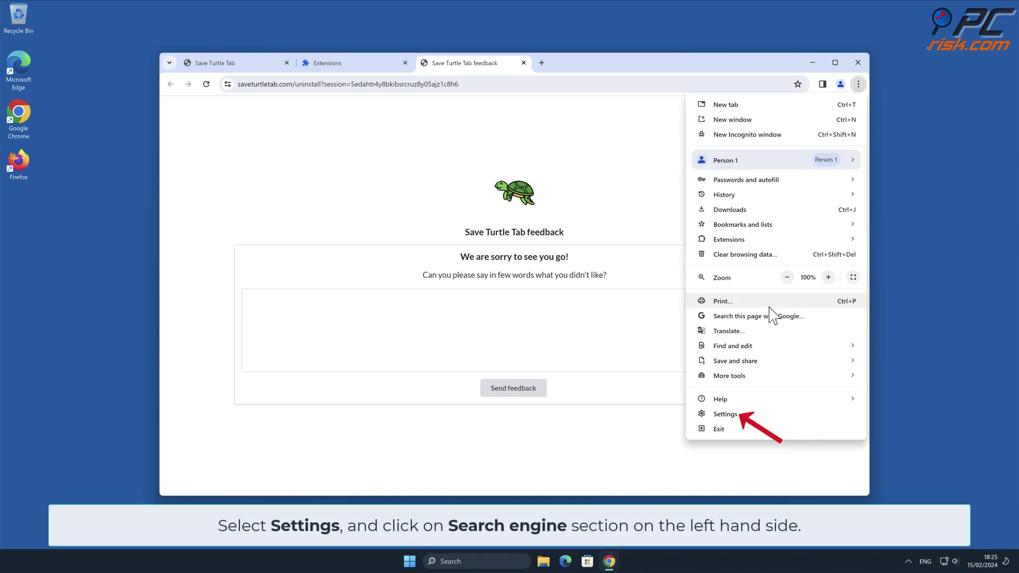
pyautogui.click(725, 415)
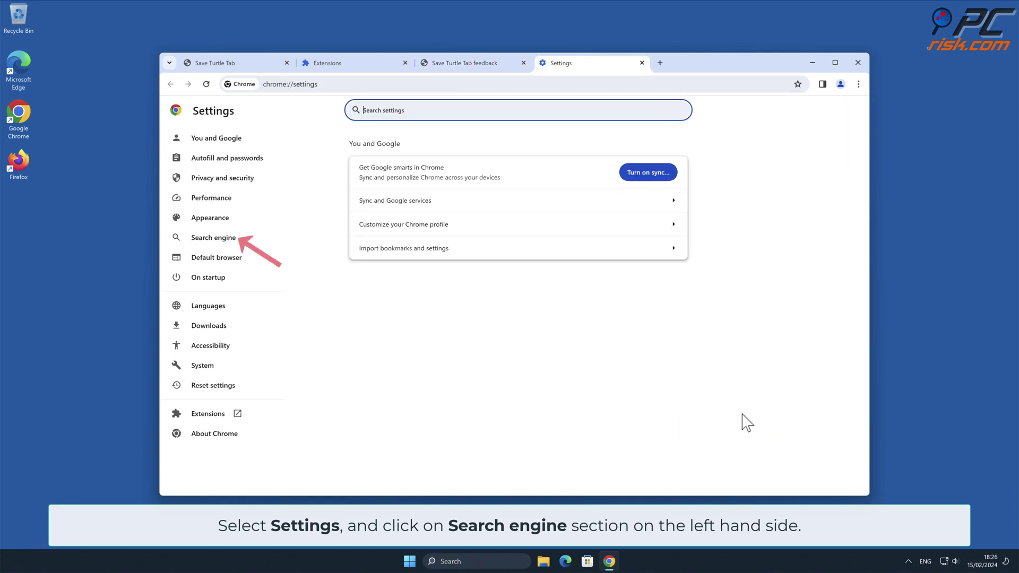
pyautogui.click(237, 243)
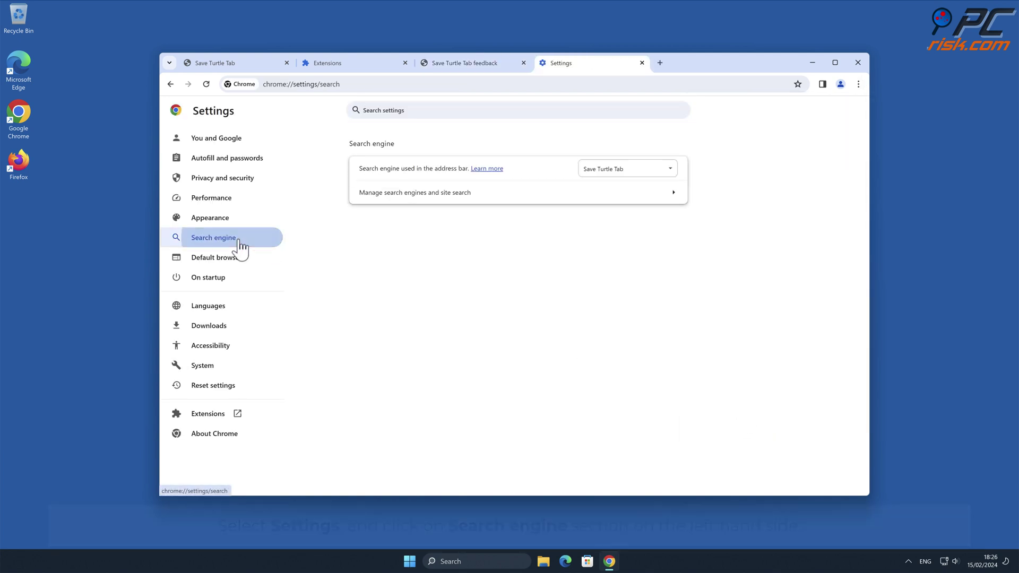
pyautogui.click(674, 197)
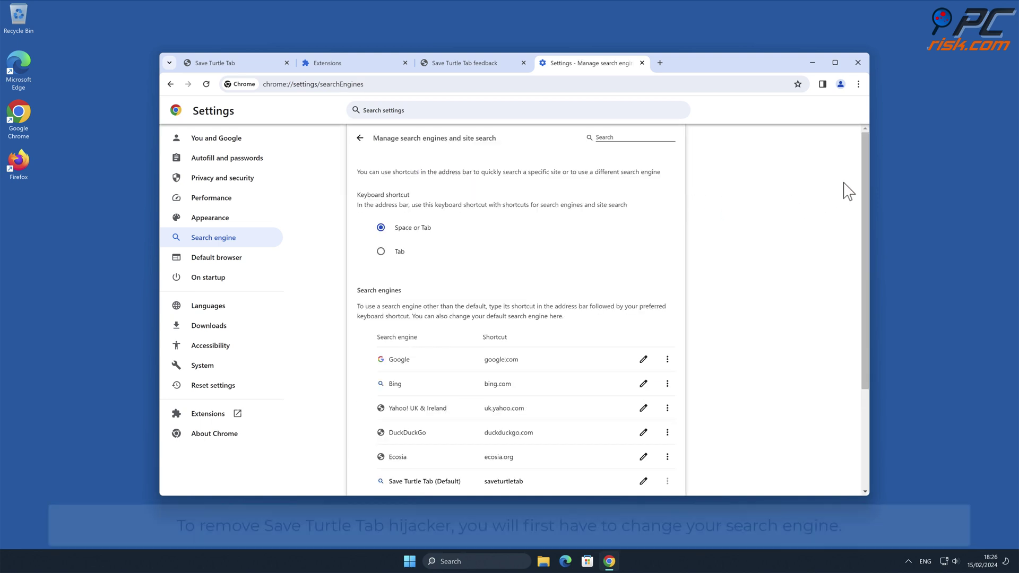
pyautogui.moveTo(864, 179); pyautogui.dragTo(863, 280)
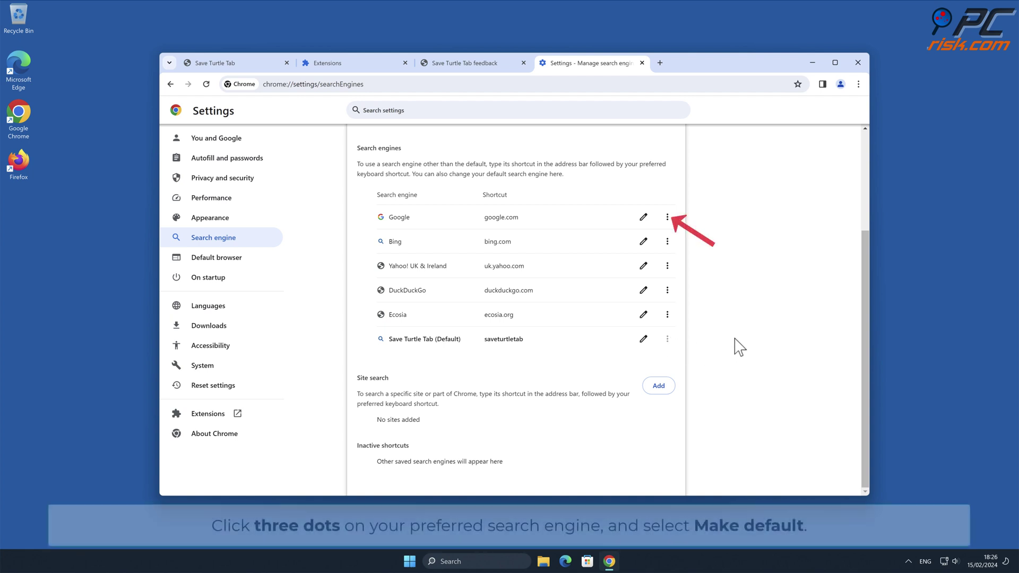
# Make Google the default search engine and delete the Save Turtle Tab entry
pyautogui.click(667, 217)
pyautogui.click(661, 234)
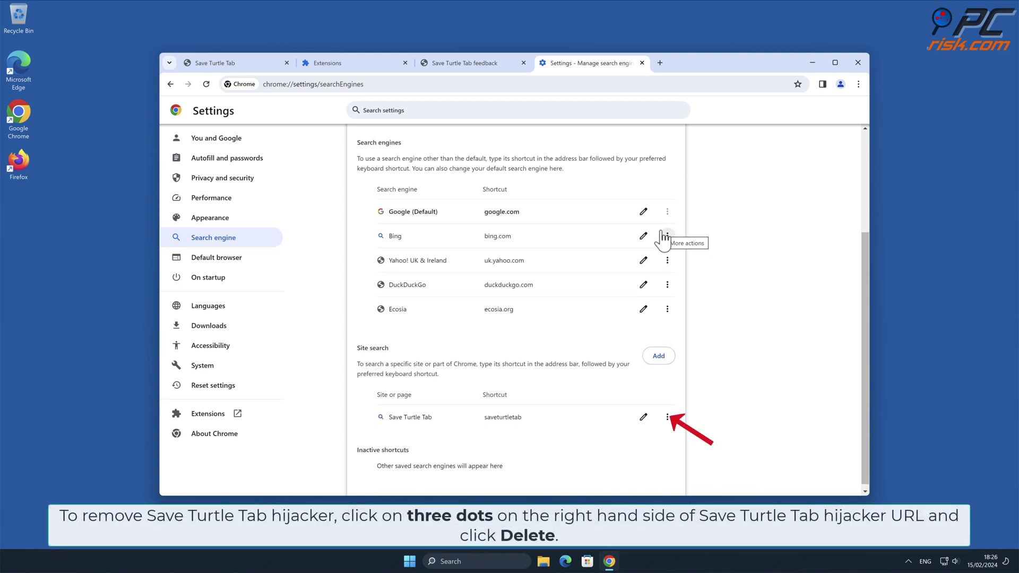
pyautogui.click(667, 417)
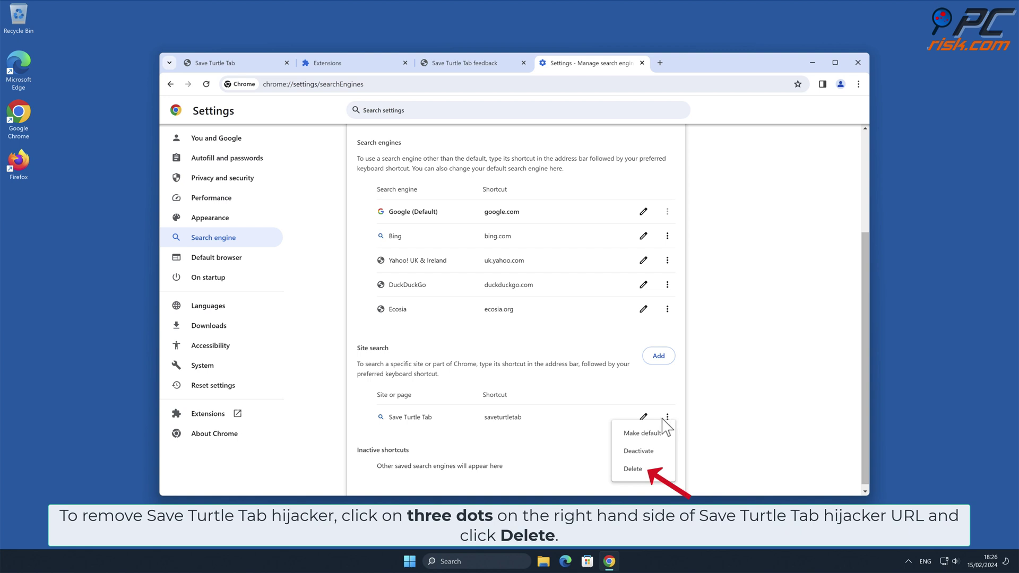
pyautogui.click(642, 470)
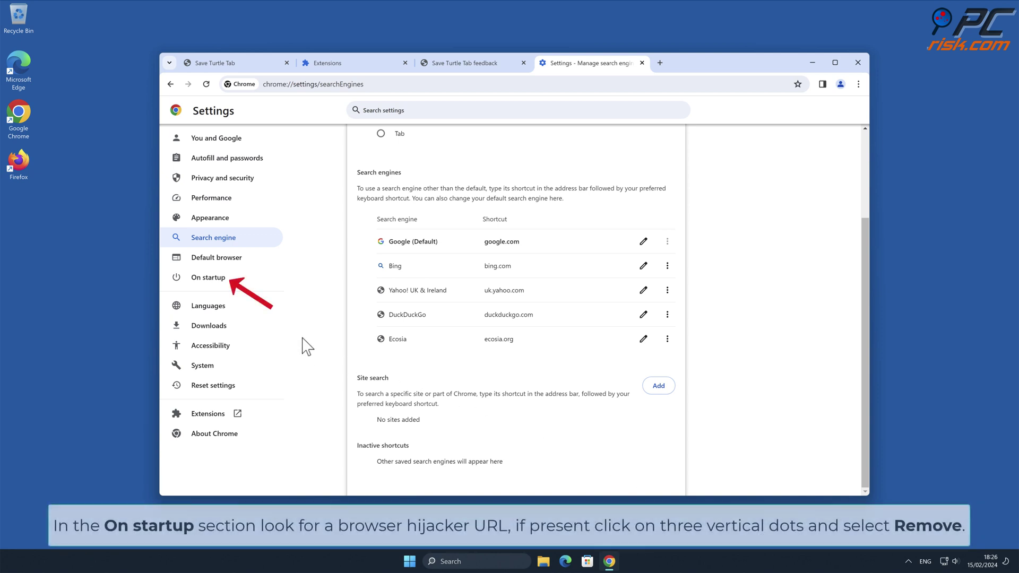
# Remove saveturtletab.com from the On startup pages, then close Chrome
pyautogui.click(230, 287)
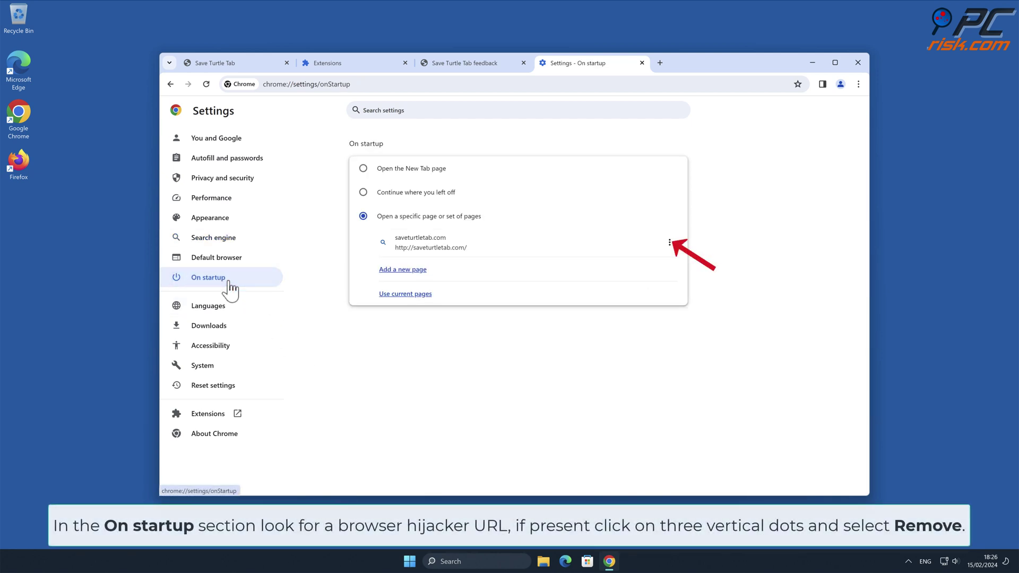
pyautogui.click(670, 243)
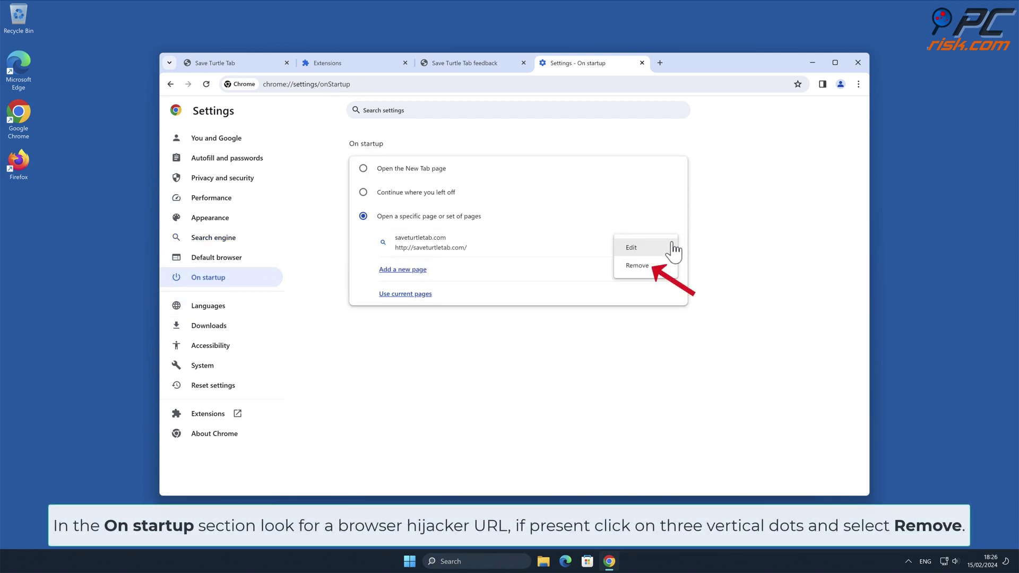
pyautogui.click(658, 268)
pyautogui.click(857, 67)
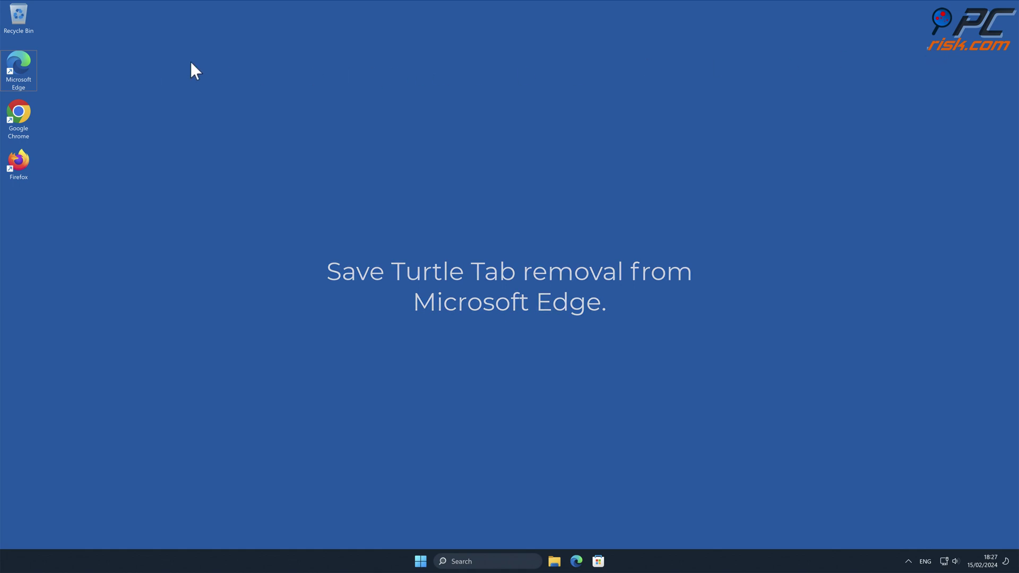
# Launch Edge and go to its extensions management page
pyautogui.doubleClick(29, 67)
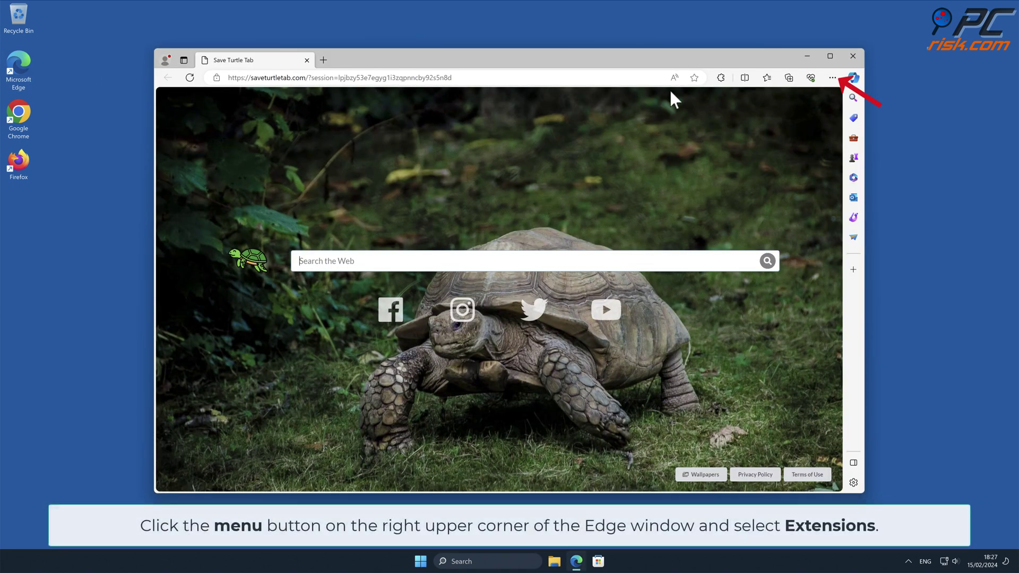
pyautogui.click(832, 77)
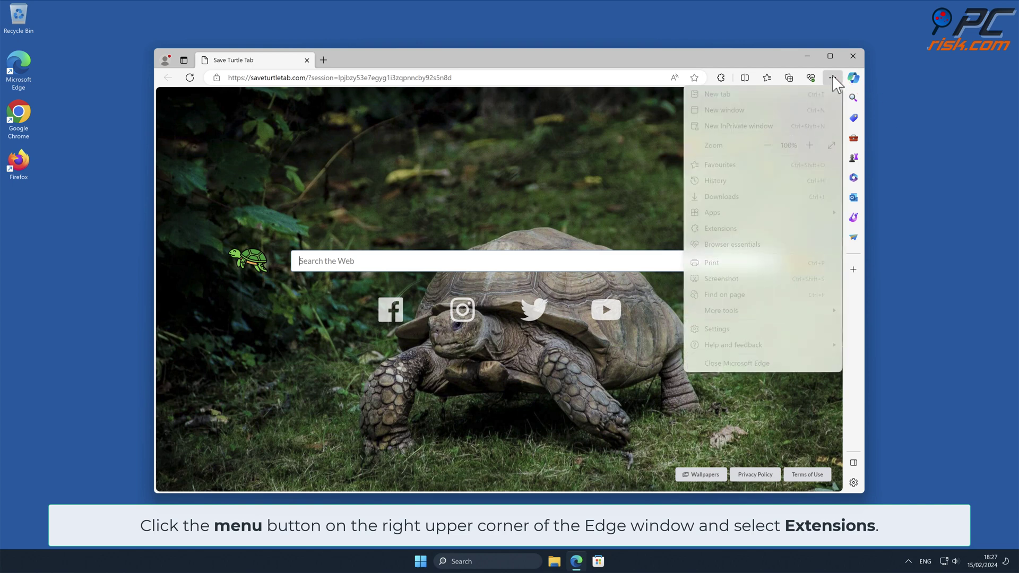
pyautogui.click(728, 229)
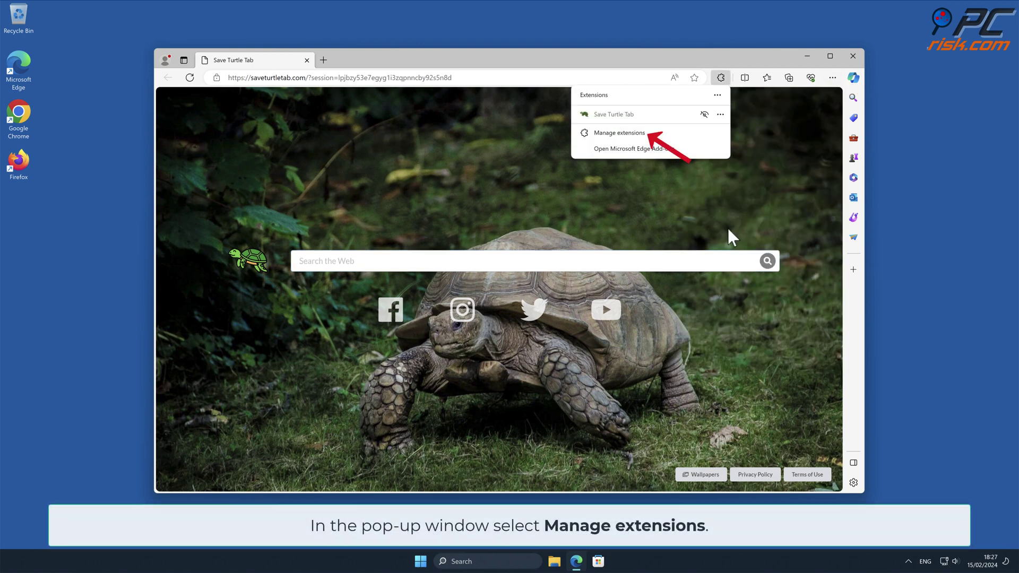
pyautogui.click(641, 133)
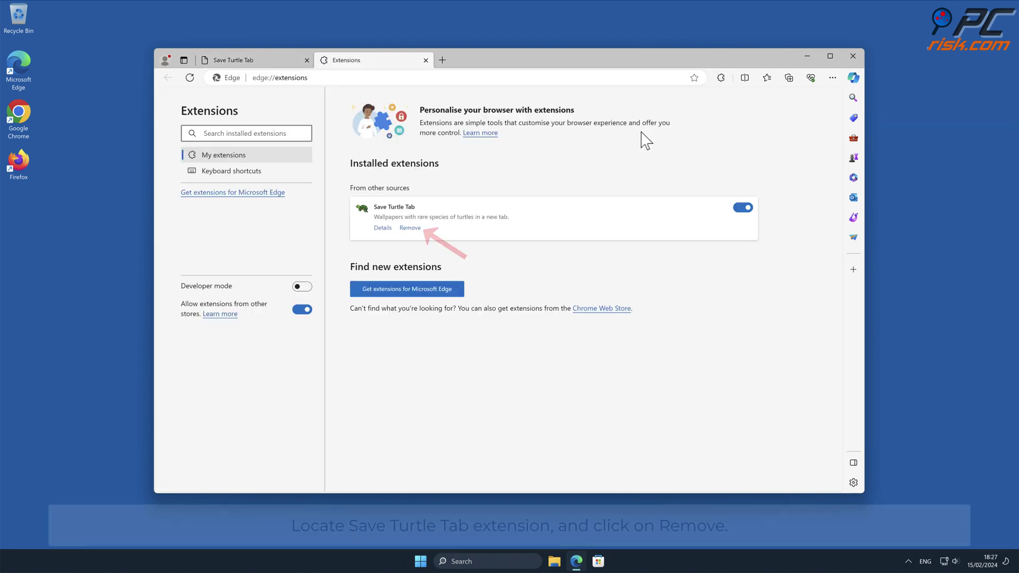
# Remove the Save Turtle Tab extension and confirm the removal
pyautogui.click(410, 229)
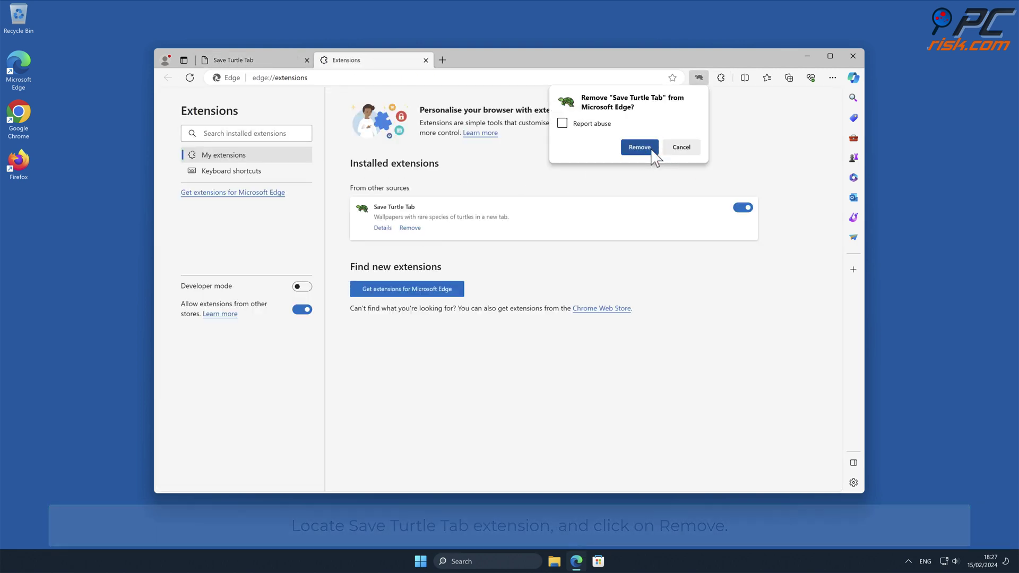
pyautogui.click(647, 148)
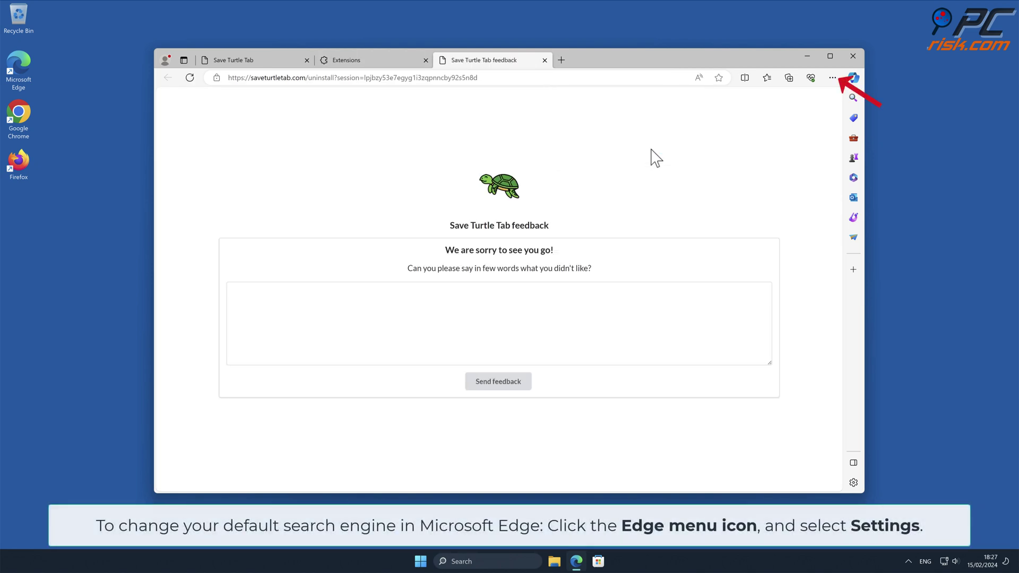
# Reach Manage search engines via Settings > Privacy, search, and services > Address bar and search
pyautogui.click(831, 78)
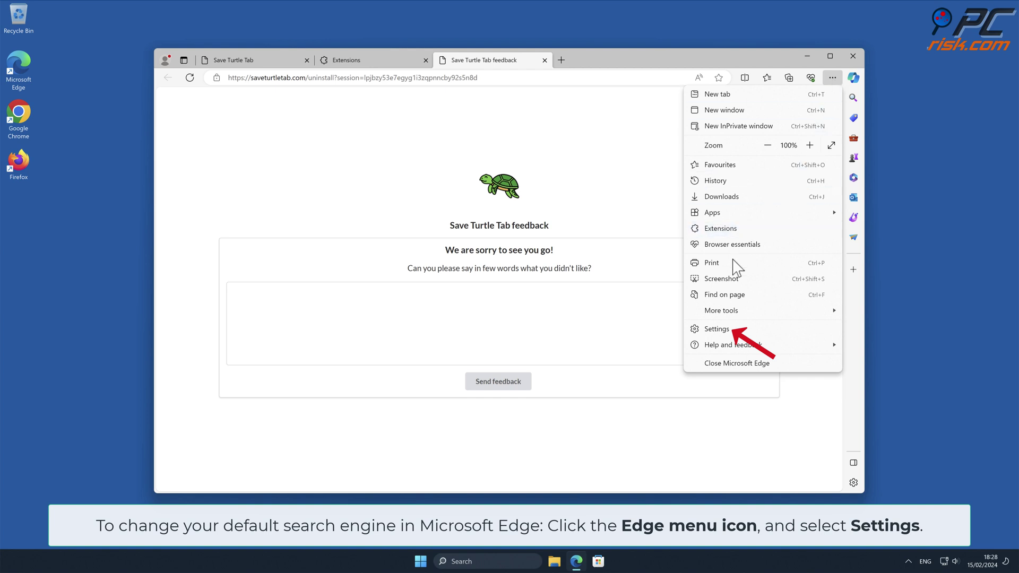
pyautogui.click(739, 329)
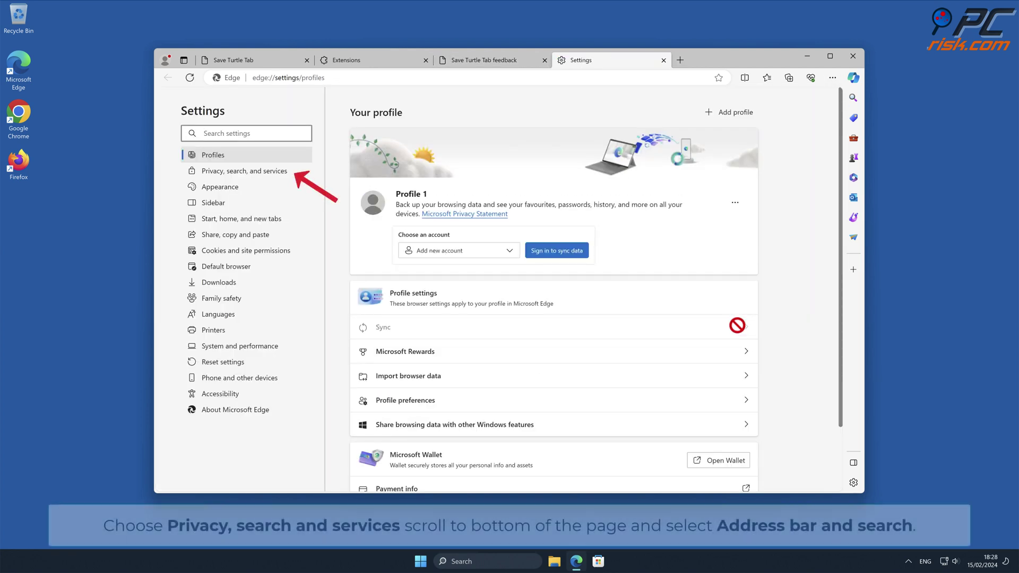
pyautogui.click(292, 179)
pyautogui.moveTo(840, 159); pyautogui.dragTo(841, 468)
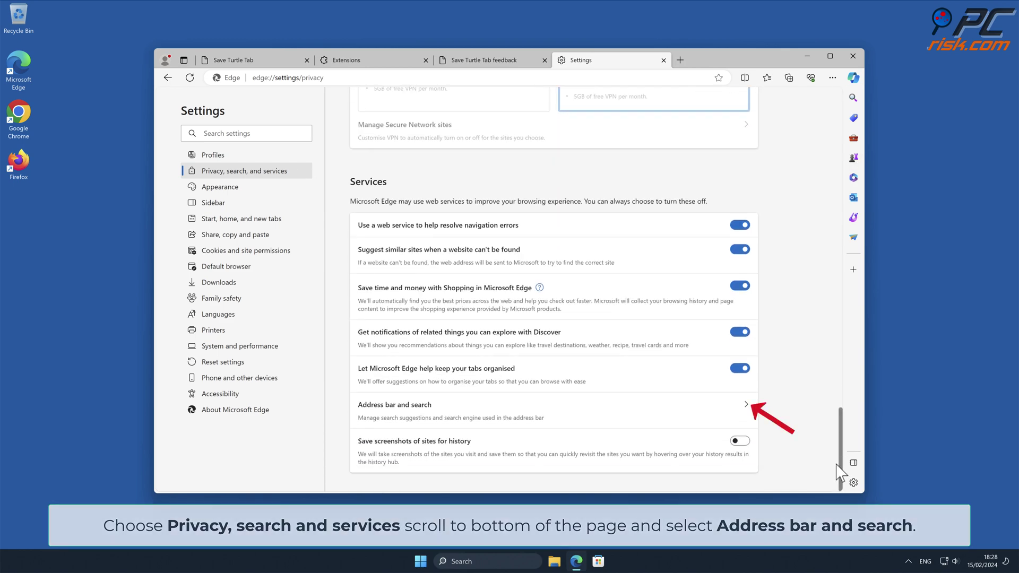
pyautogui.click(745, 405)
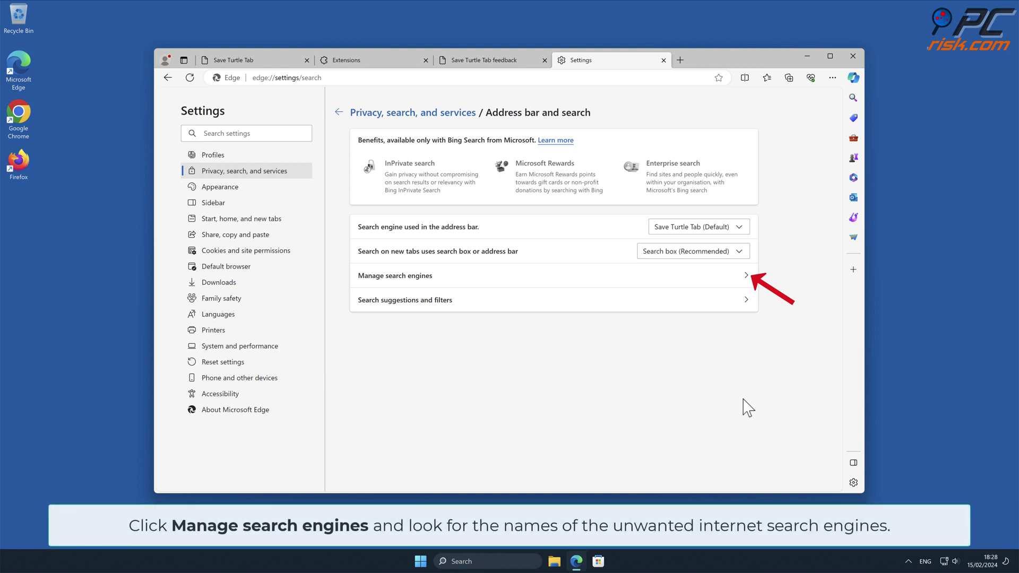
pyautogui.click(743, 278)
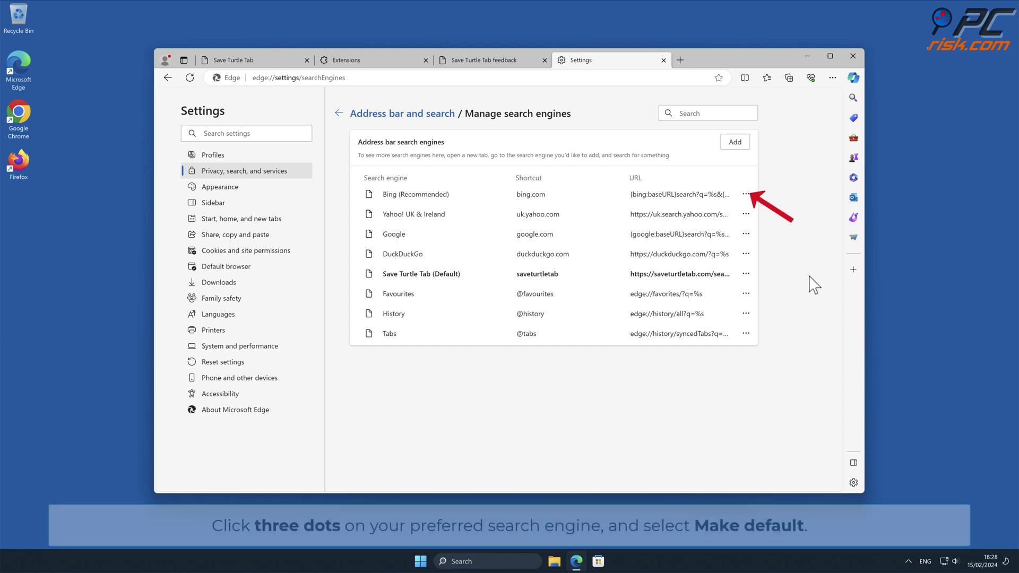
# Make Bing the default search engine and remove the Save Turtle Tab entry
pyautogui.click(747, 194)
pyautogui.click(796, 195)
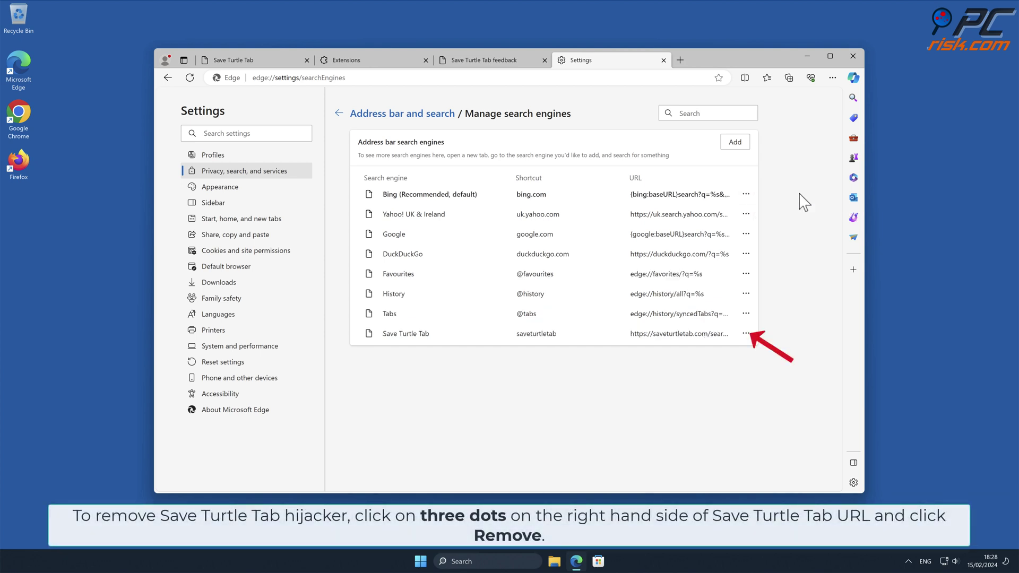
pyautogui.click(746, 334)
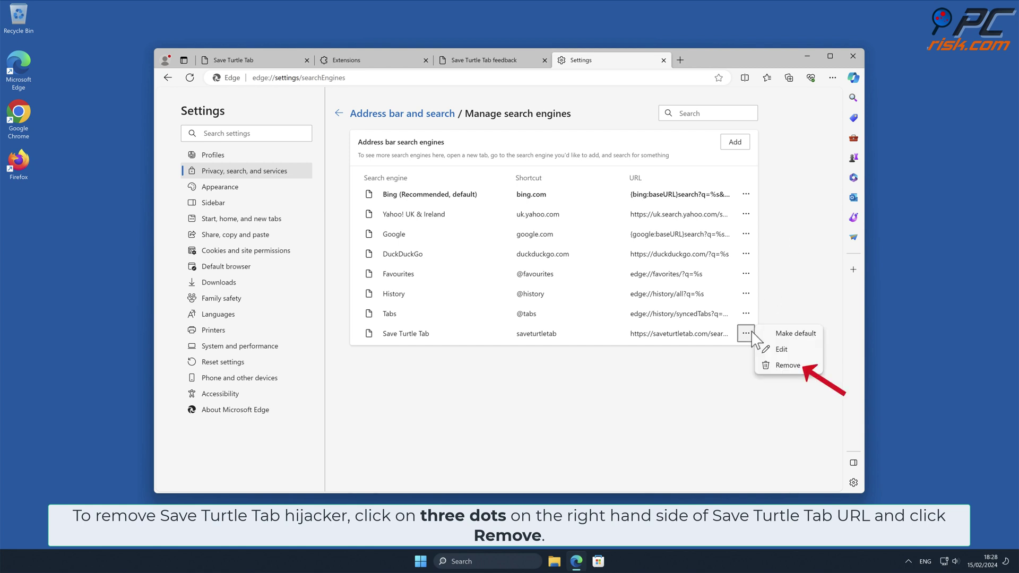
pyautogui.click(789, 366)
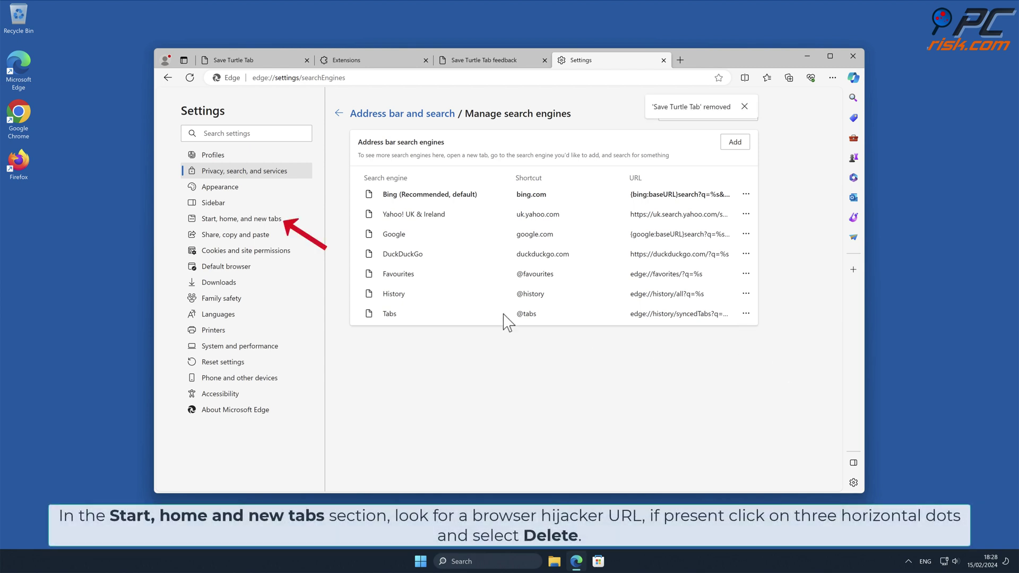
# Delete saveturtletab.com from Start, home, and new tabs, then close Edge
pyautogui.click(281, 224)
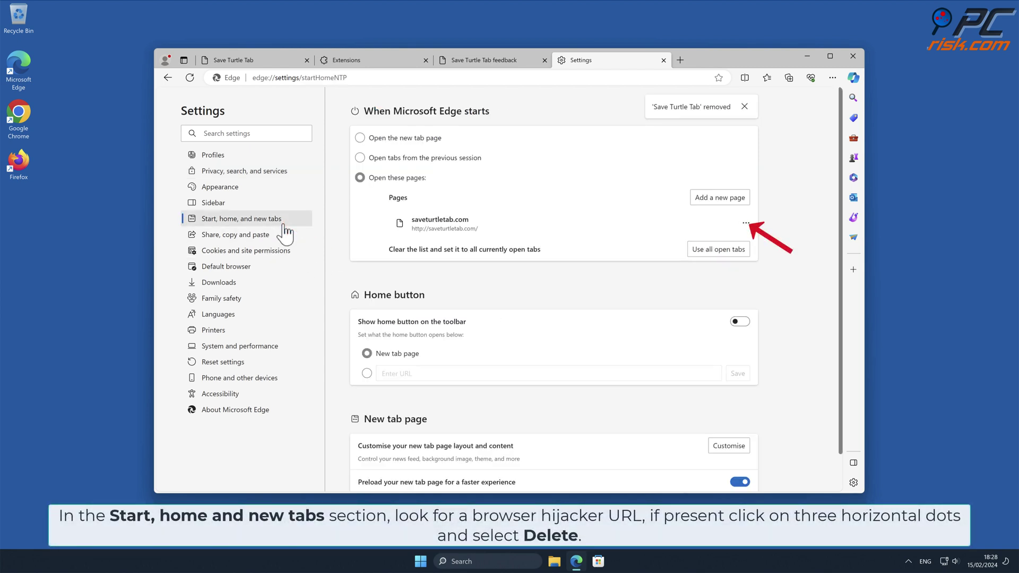
pyautogui.click(747, 224)
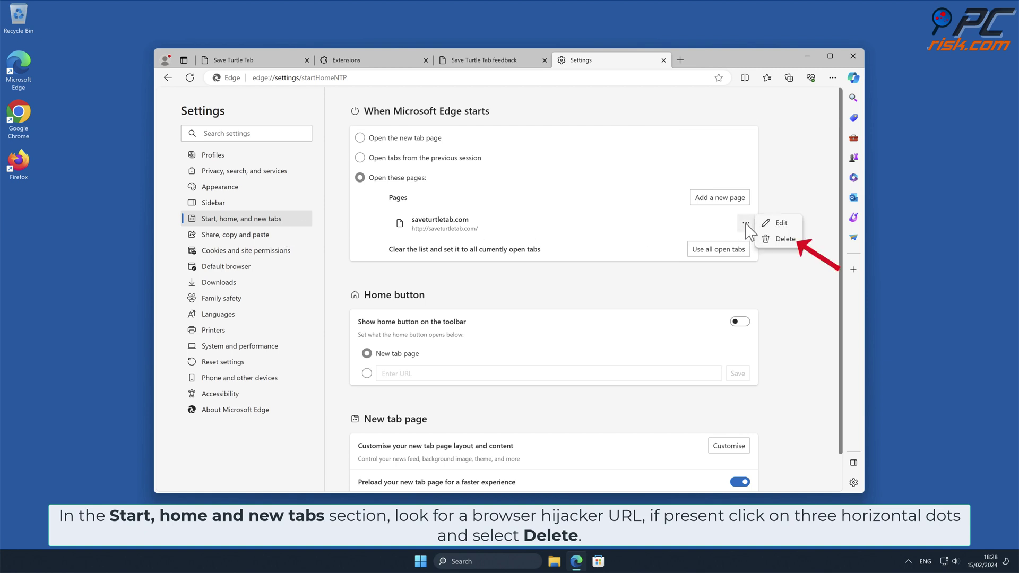
pyautogui.click(781, 239)
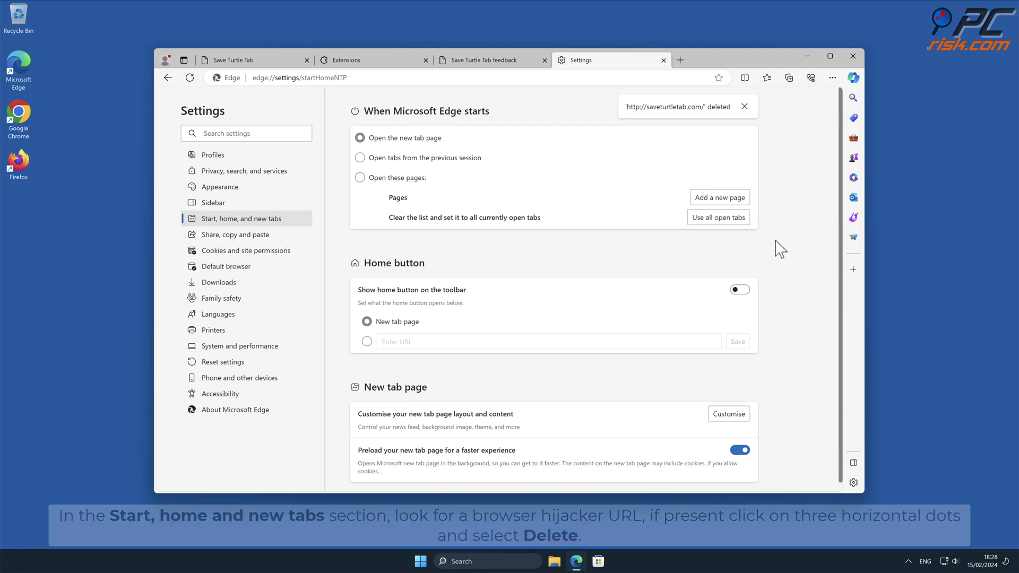
pyautogui.click(854, 57)
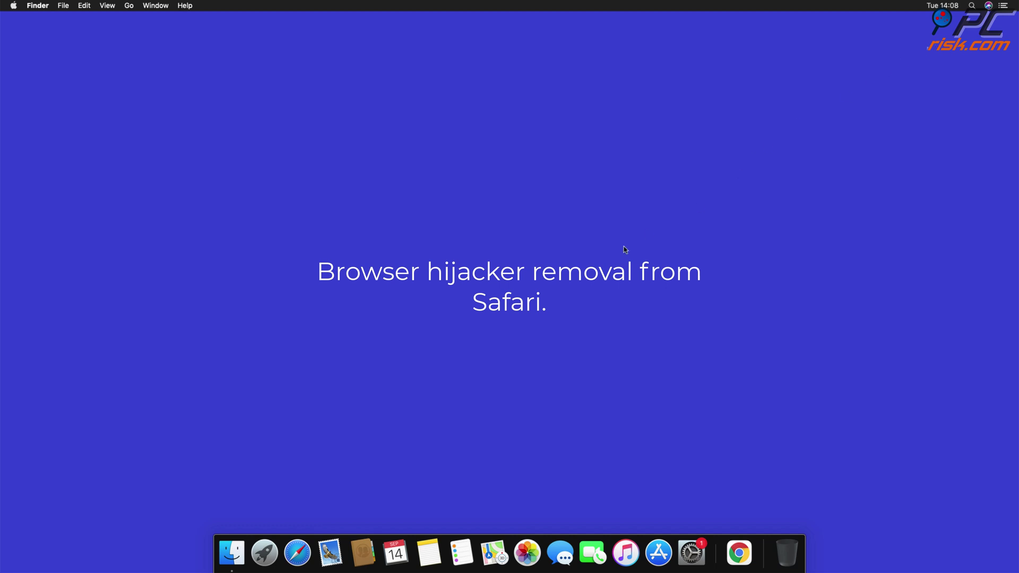
# Launch Safari from the Dock and bring up Safari > Preferences
pyautogui.click(297, 553)
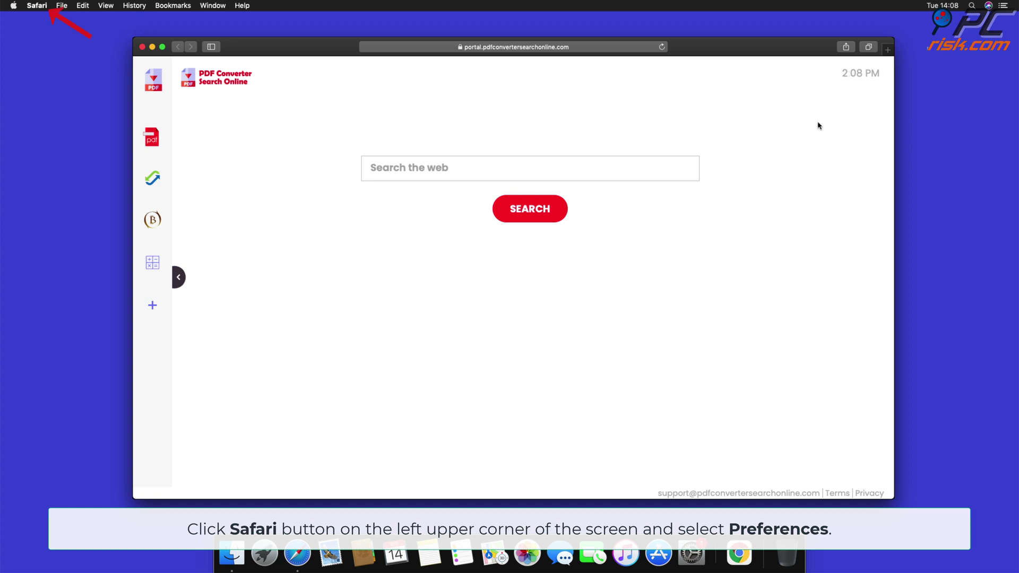
pyautogui.click(42, 9)
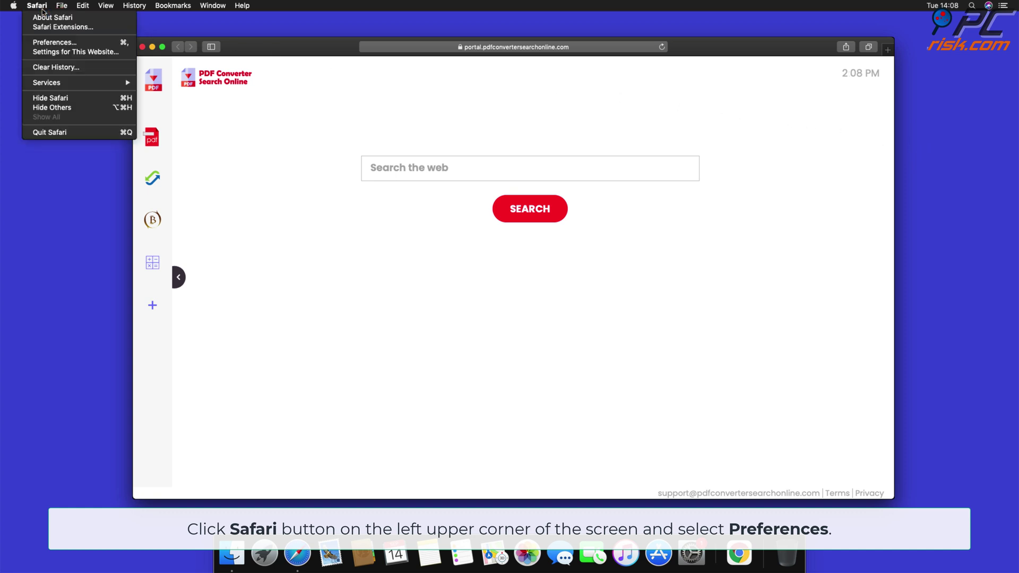
pyautogui.click(55, 43)
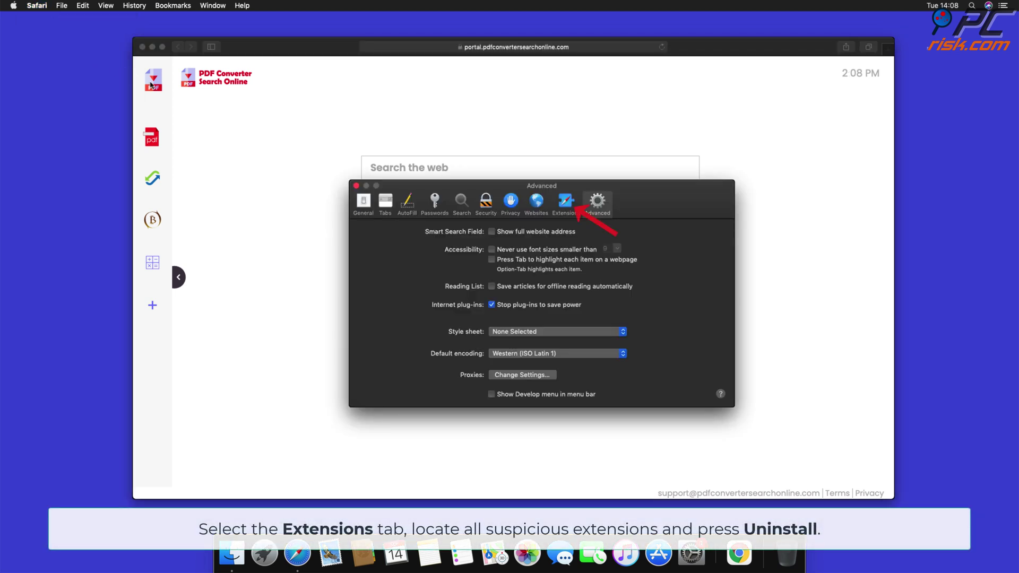
# Uninstall the Top Results extension and drag its app from Finder to the Trash
pyautogui.click(564, 206)
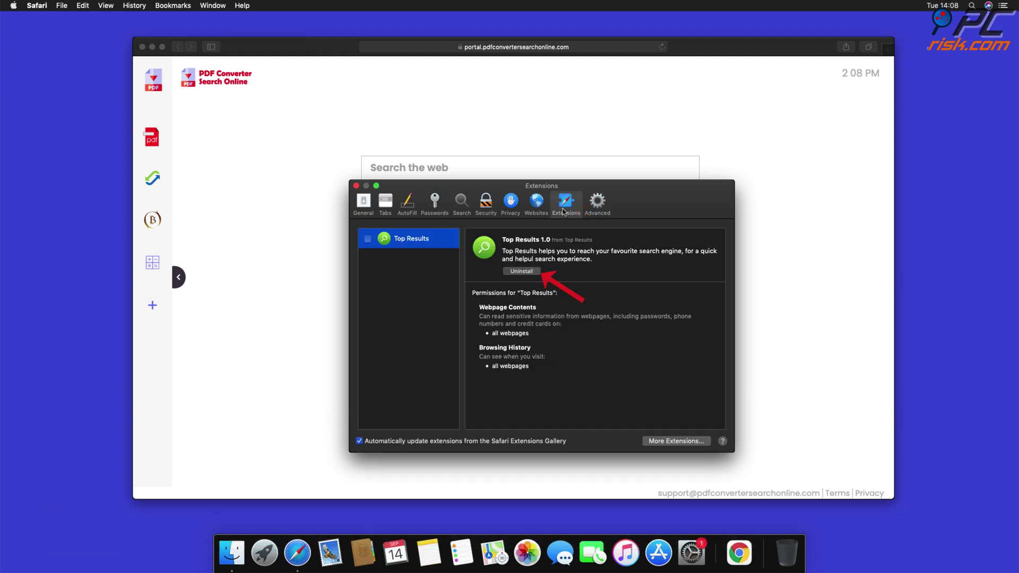
pyautogui.click(530, 273)
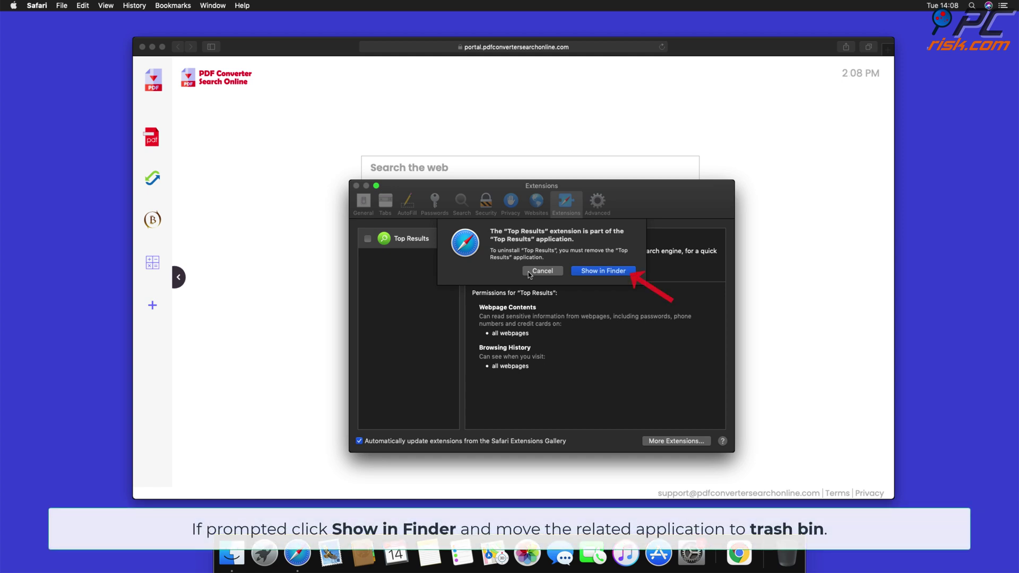
pyautogui.click(600, 271)
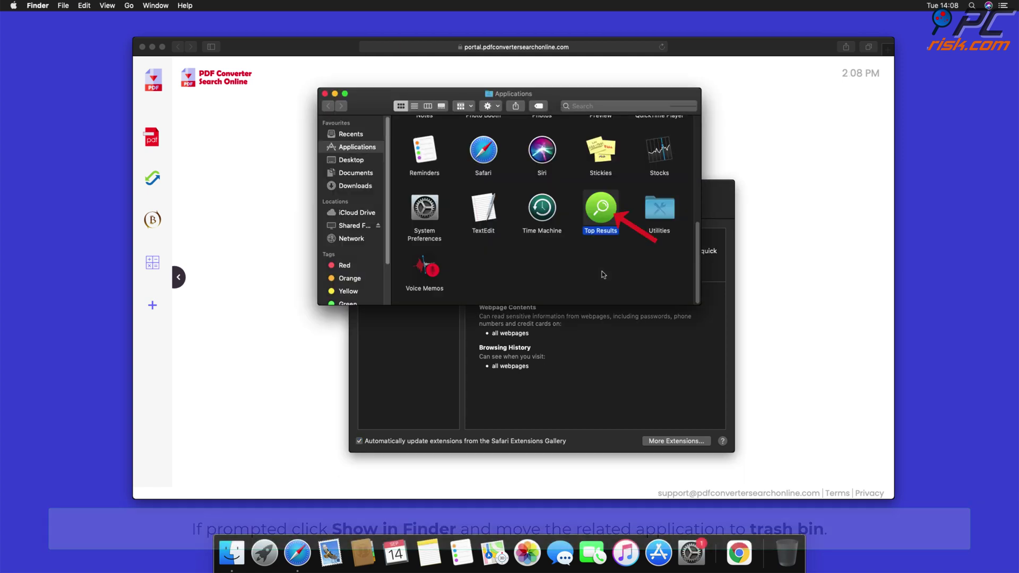
pyautogui.moveTo(601, 209); pyautogui.dragTo(788, 554)
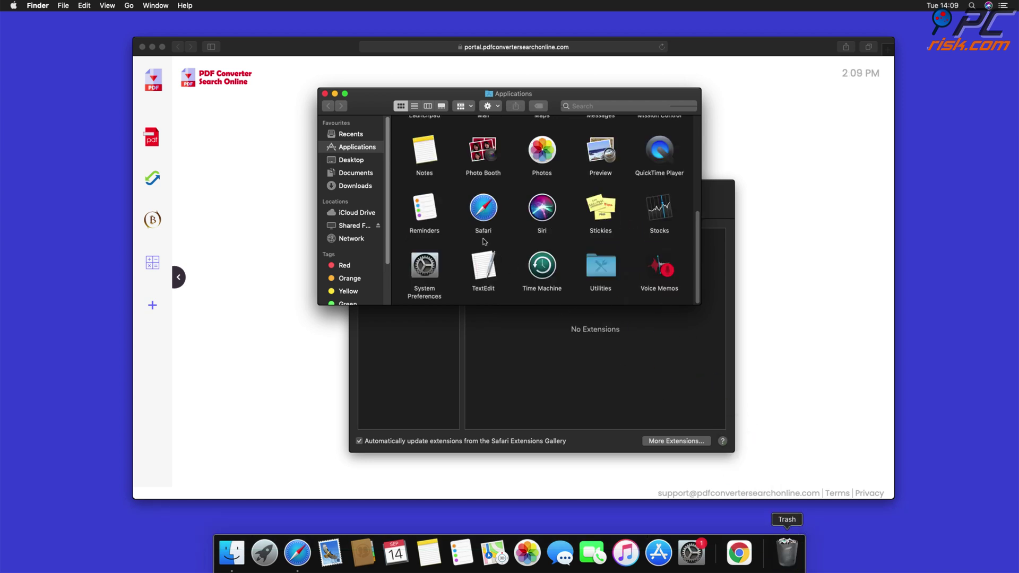
# Close the Finder window and choose Google as the search engine in the Search preferences
pyautogui.click(325, 94)
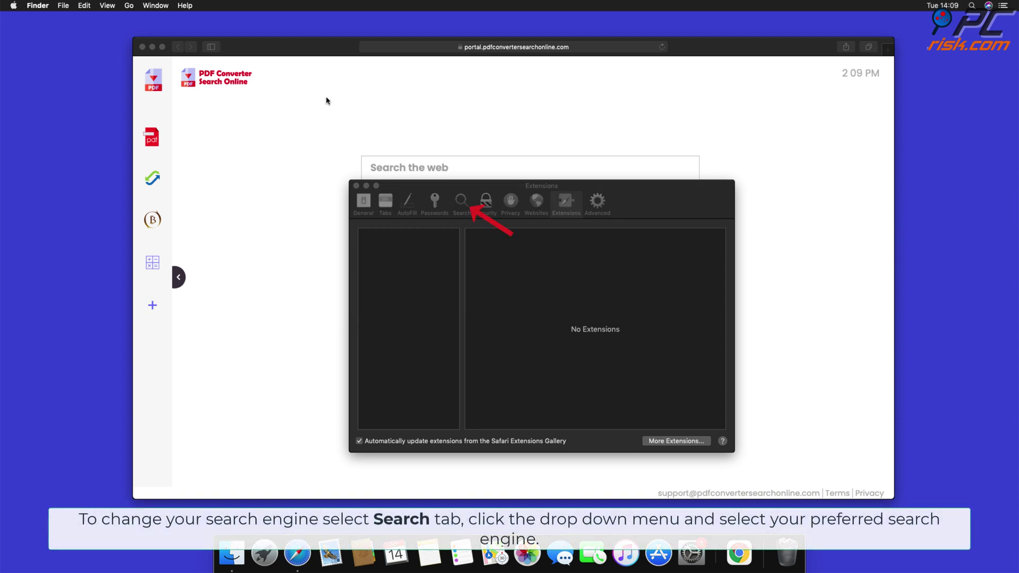
pyautogui.click(460, 205)
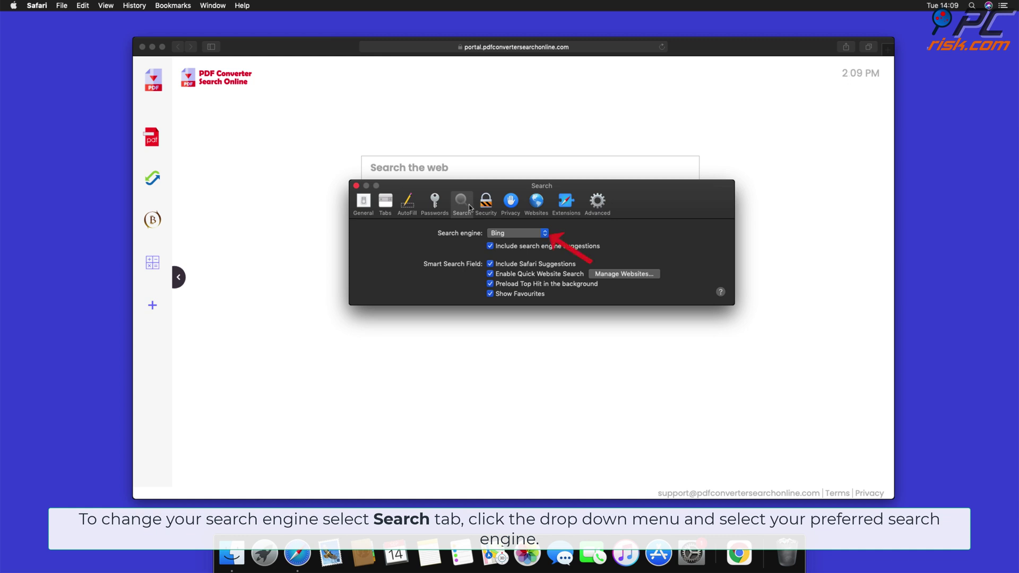
pyautogui.click(544, 233)
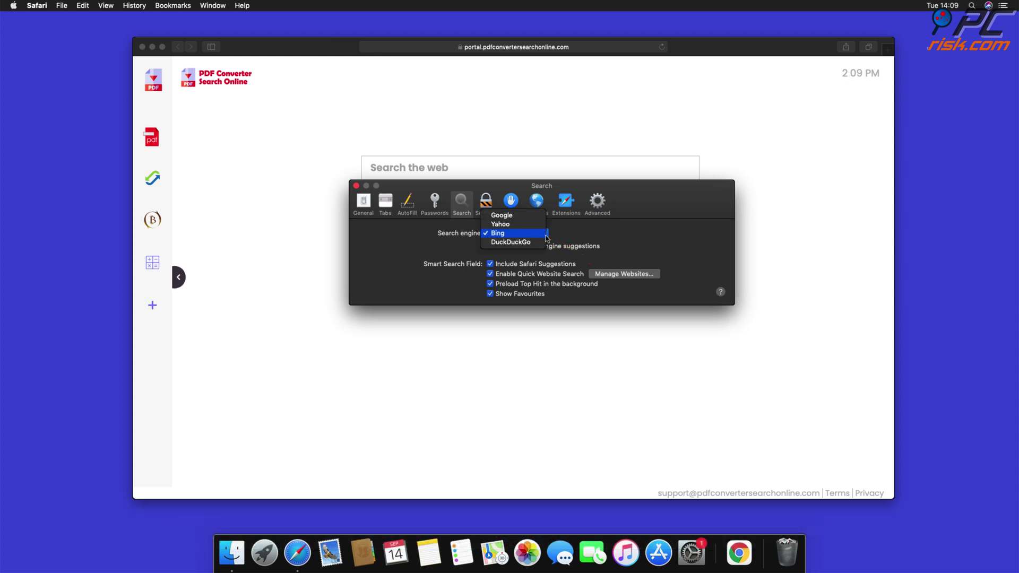
pyautogui.click(501, 215)
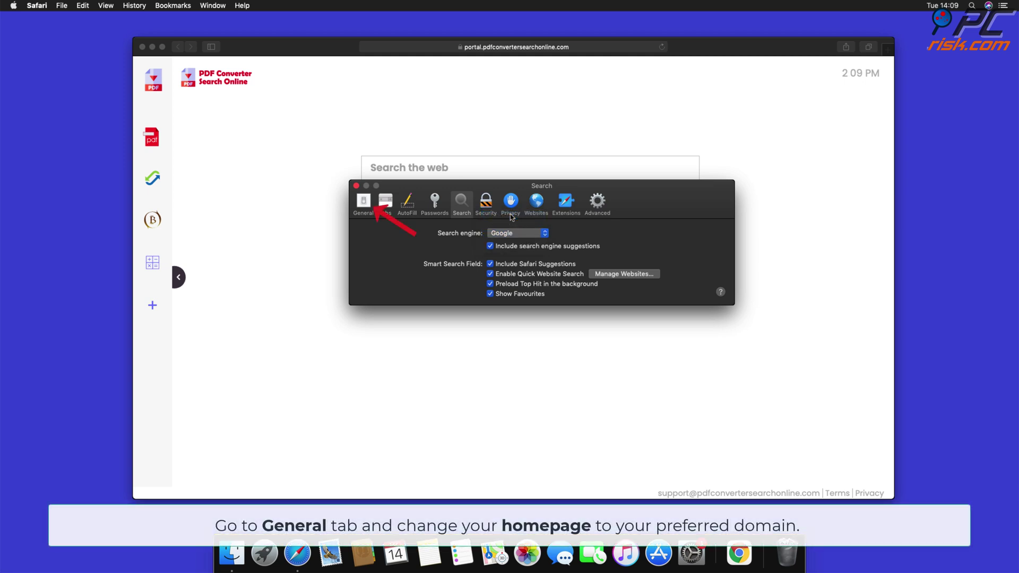
pyautogui.click(363, 201)
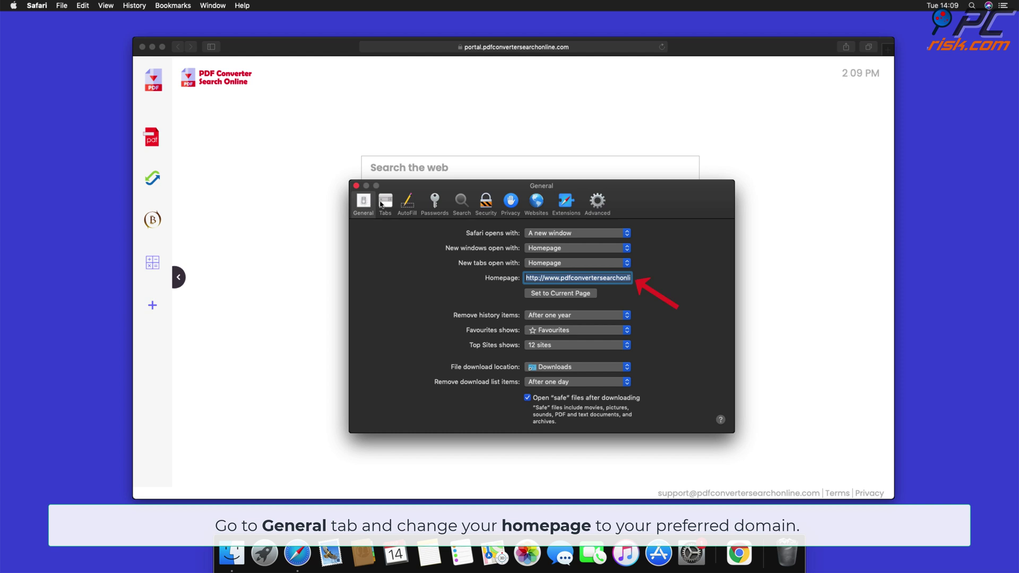
pyautogui.click(527, 278)
pyautogui.moveTo(557, 277); pyautogui.dragTo(701, 292)
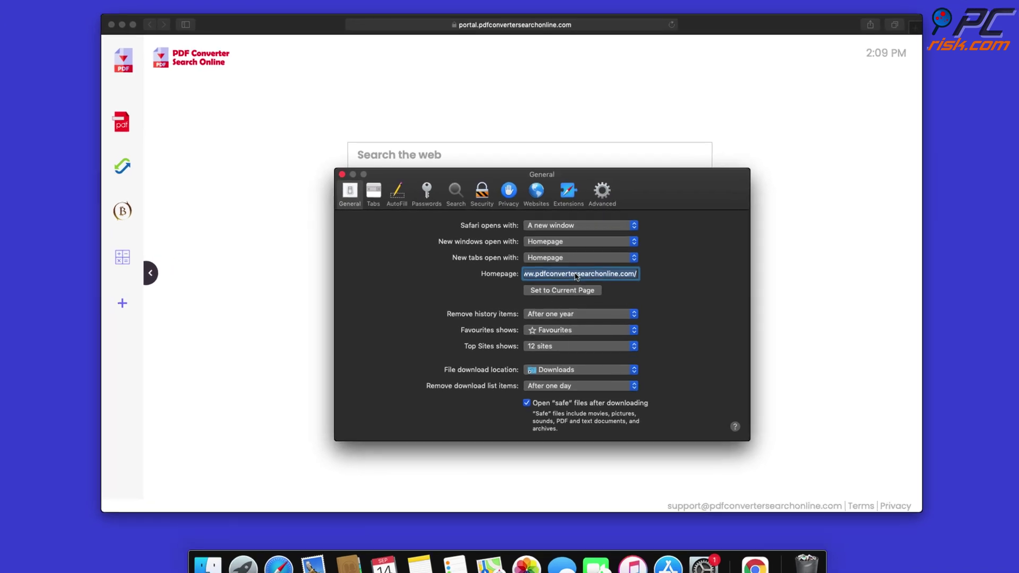
pyautogui.press('BackSpace')
pyautogui.write('ww')
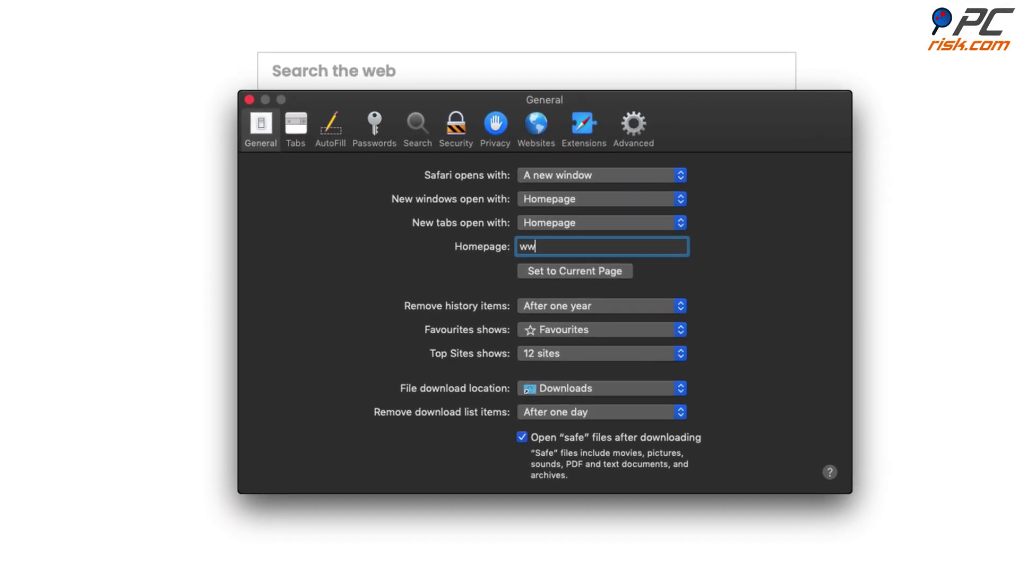
pyautogui.write('w.google.com')
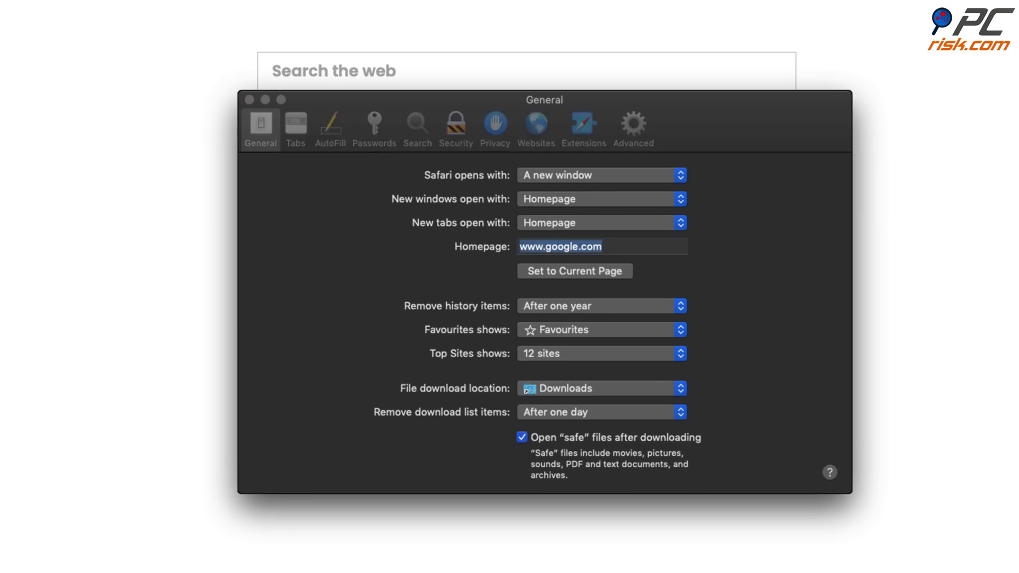
pyautogui.press('Return')
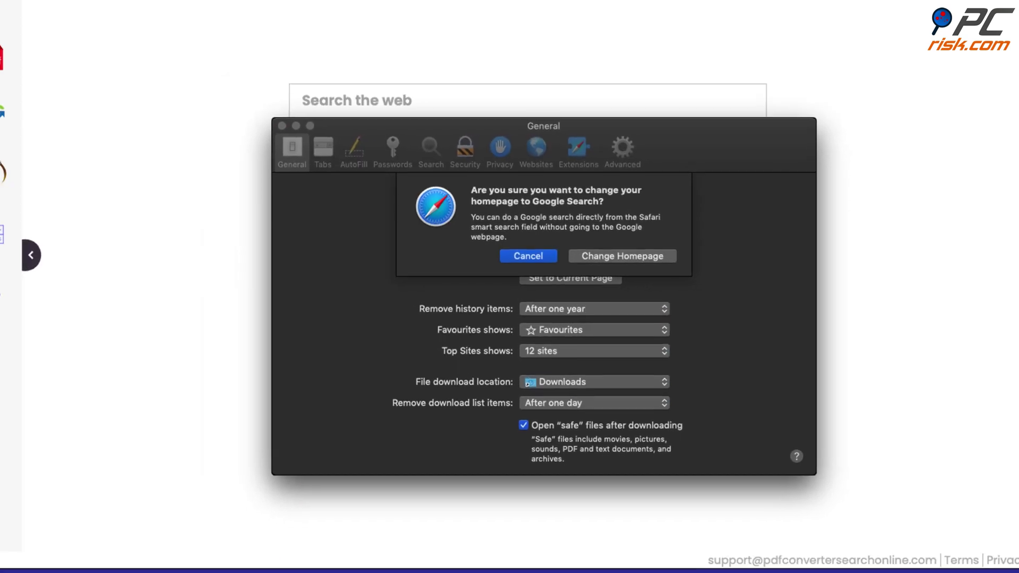
pyautogui.click(609, 267)
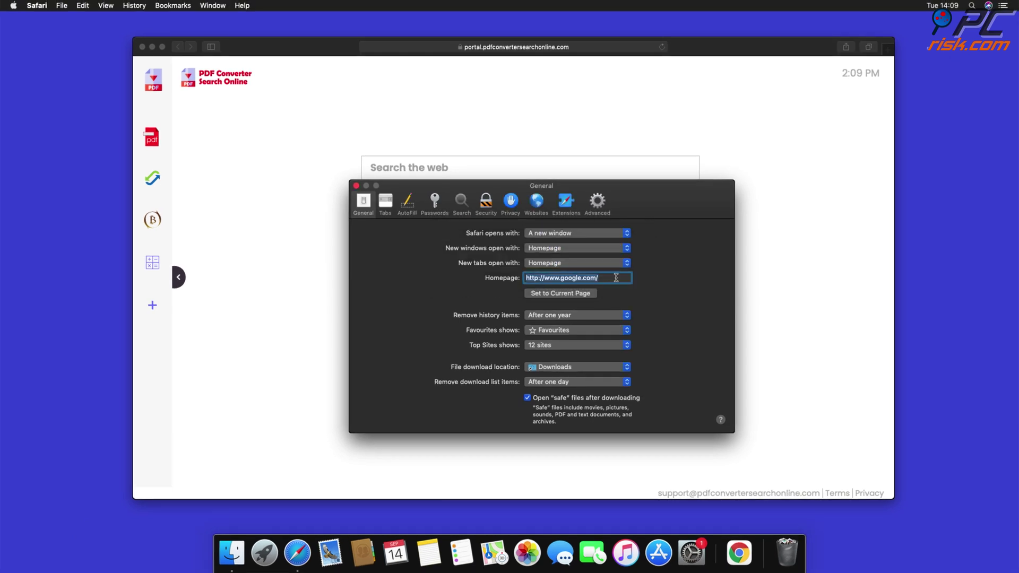
# Close the Preferences window and the Safari browser window
pyautogui.click(356, 185)
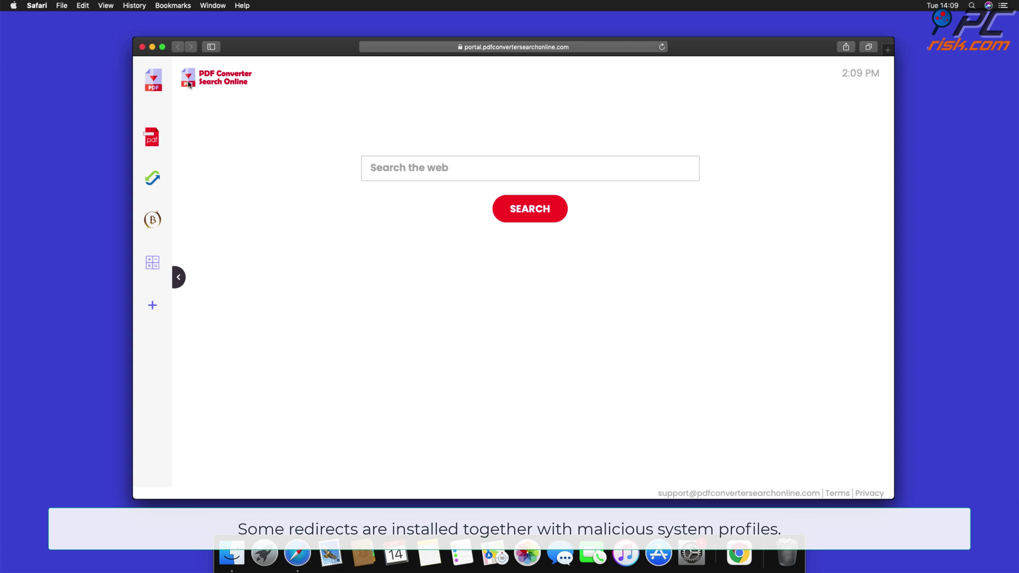
pyautogui.click(142, 47)
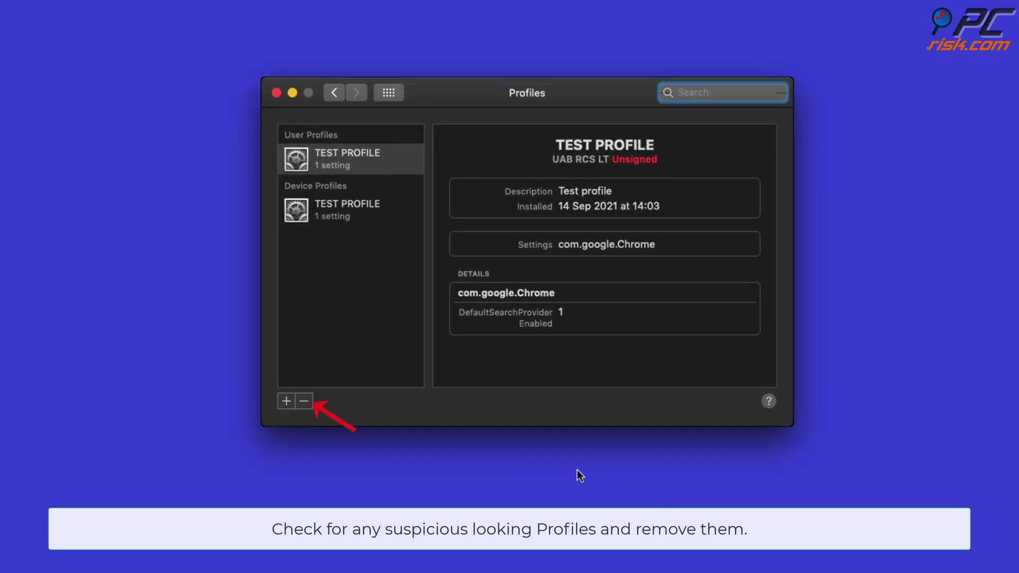
# Remove both TEST PROFILE profiles with the minus button, confirming each, then close System Preferences
pyautogui.click(304, 402)
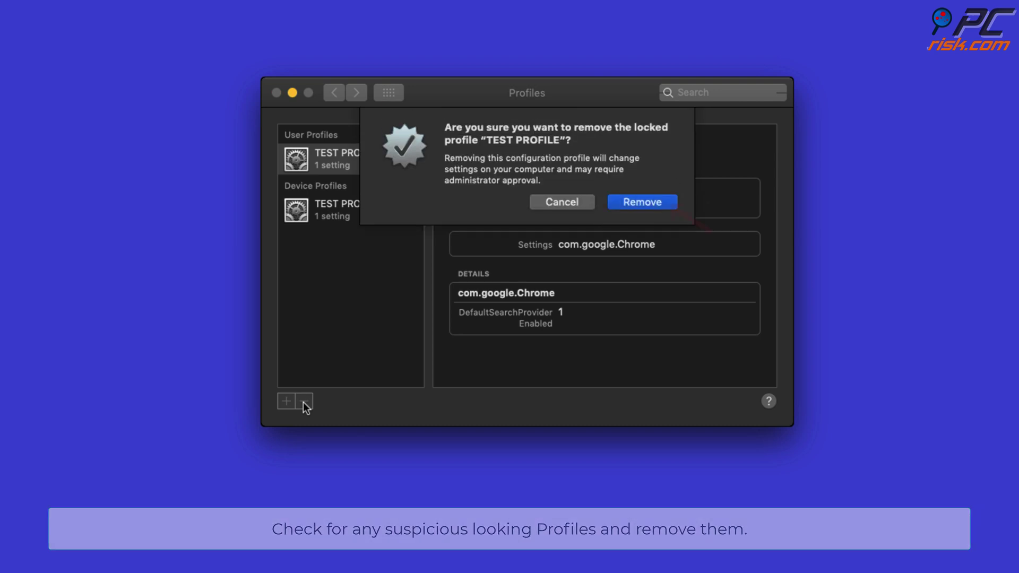
pyautogui.click(652, 206)
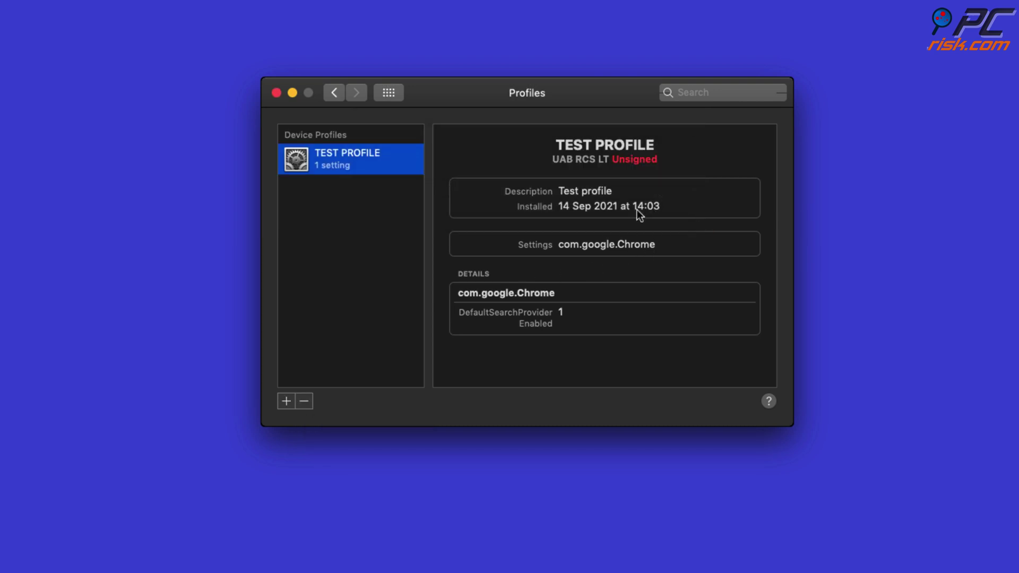
pyautogui.click(310, 403)
pyautogui.click(637, 204)
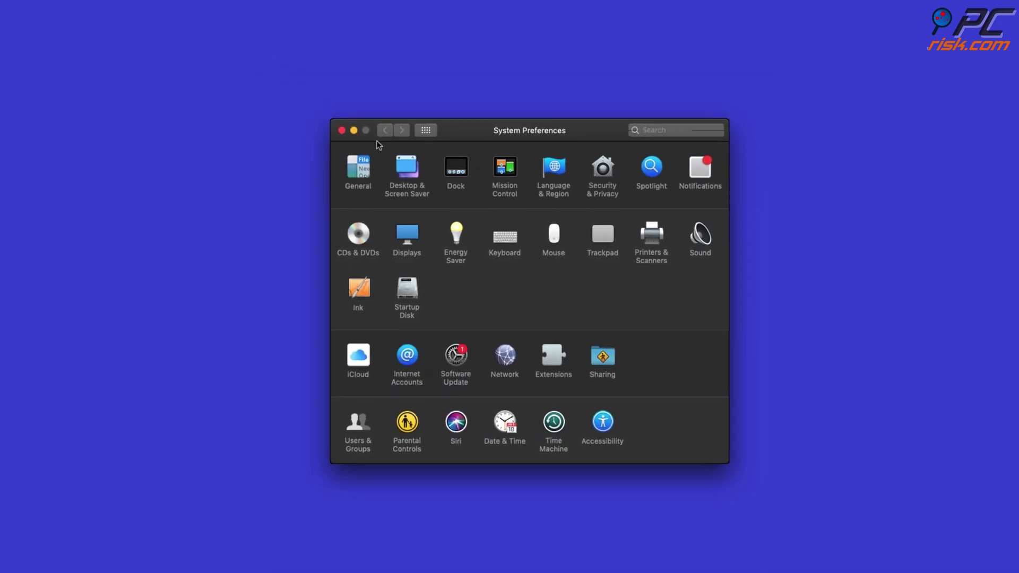
pyautogui.click(360, 144)
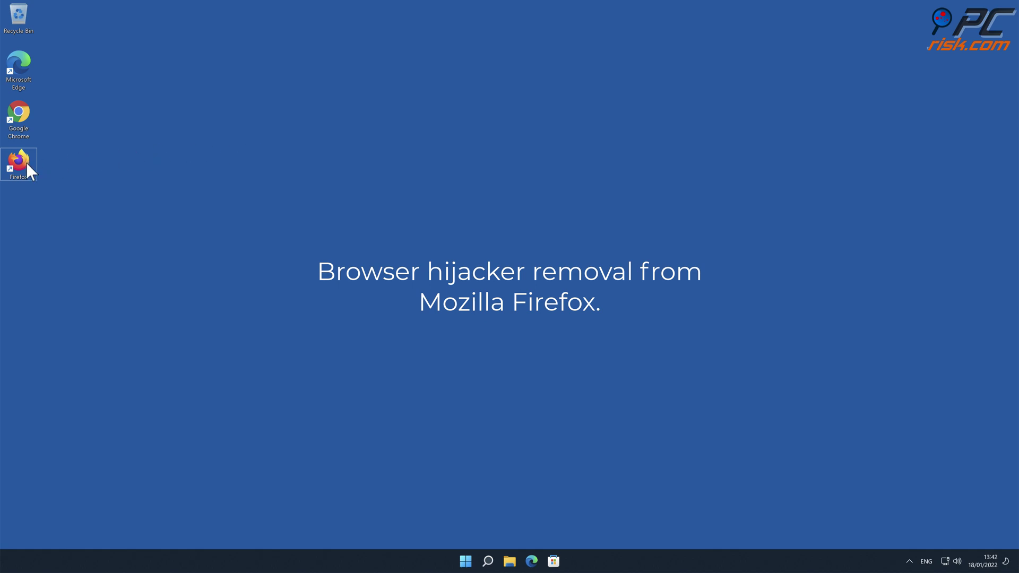
# Launch Firefox and go to Extensions in the Add-ons and themes manager
pyautogui.doubleClick(27, 166)
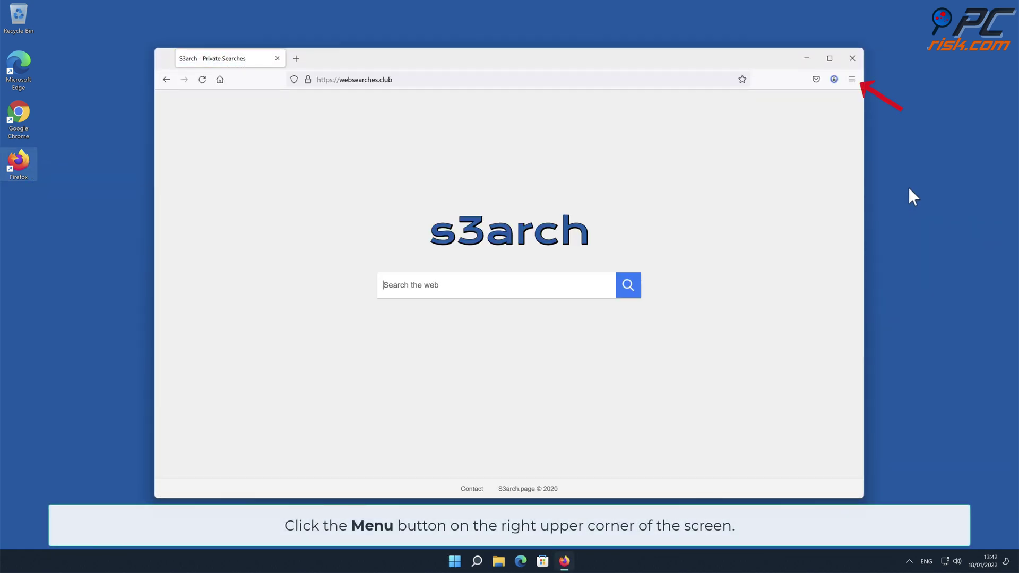
pyautogui.click(851, 80)
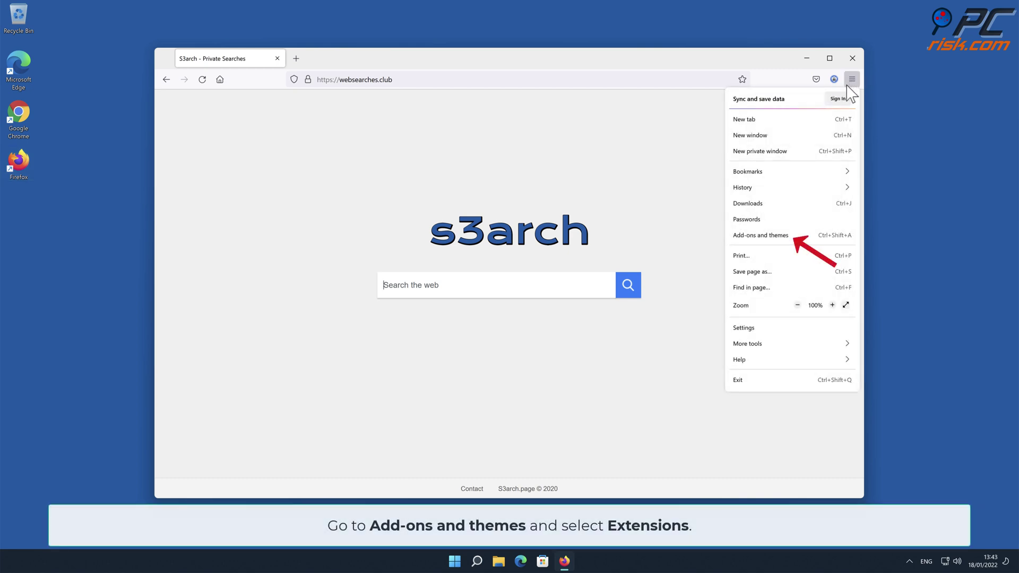
pyautogui.click(800, 237)
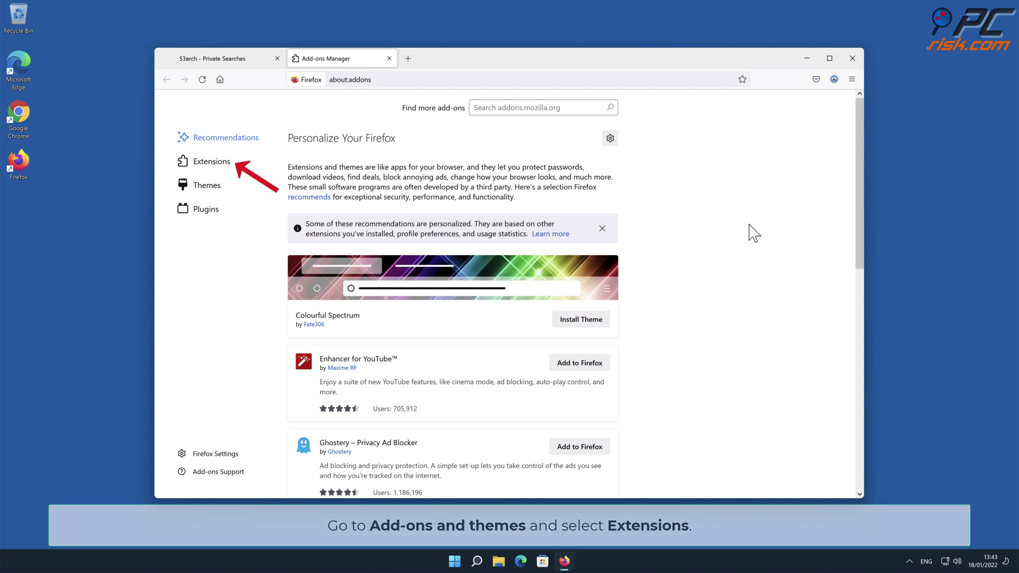
pyautogui.click(229, 165)
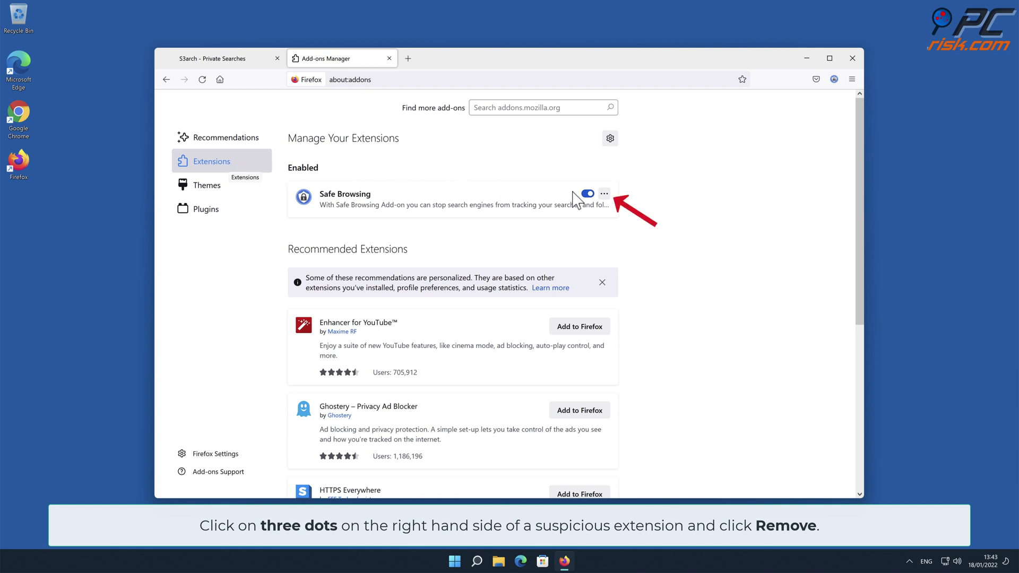
# Remove the Safe Browsing extension and confirm its removal
pyautogui.click(604, 194)
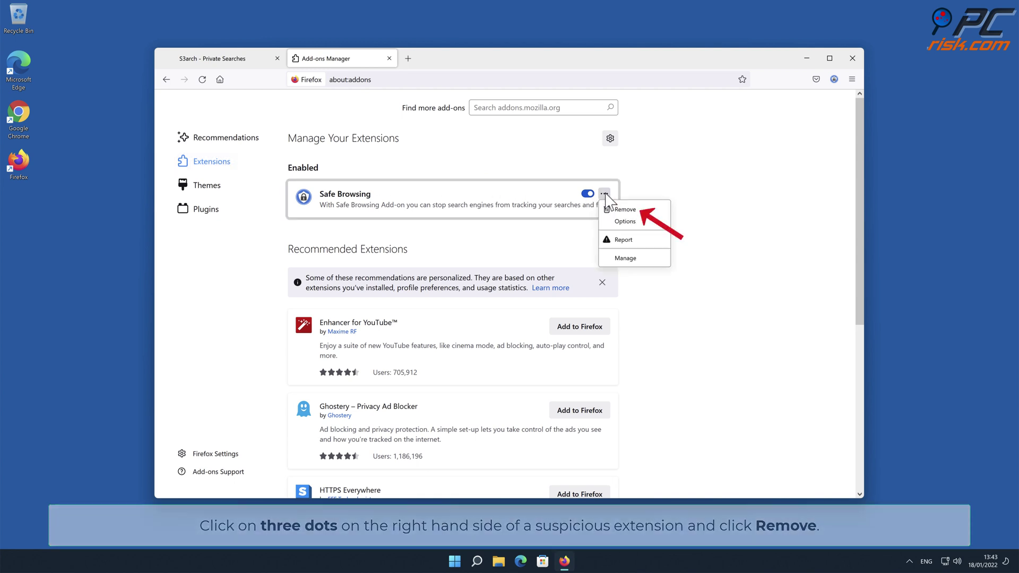
pyautogui.click(619, 209)
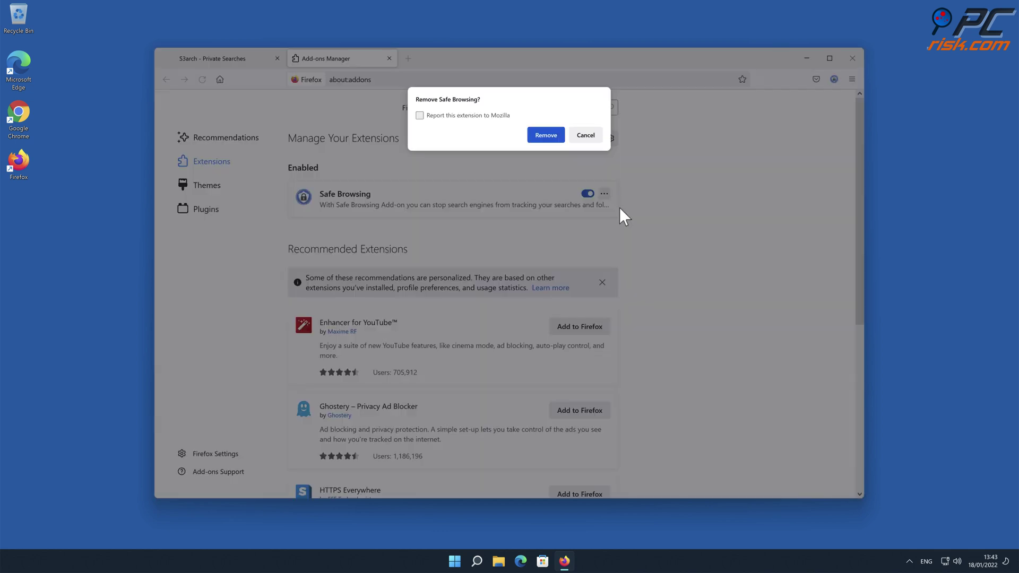
pyautogui.click(551, 137)
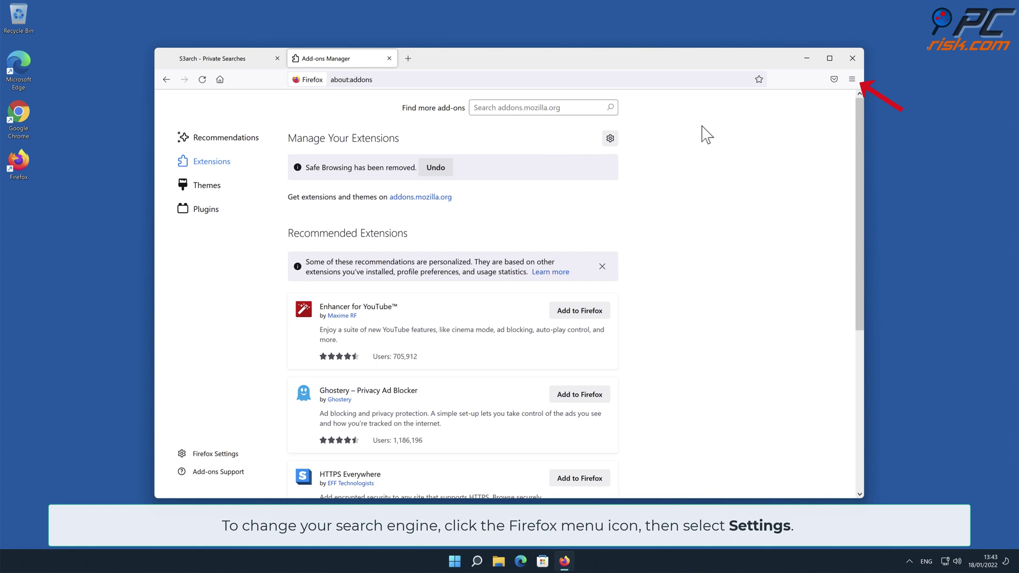
# Set Google as Firefox's default search engine in Search settings, replacing Amazon.com
pyautogui.click(850, 80)
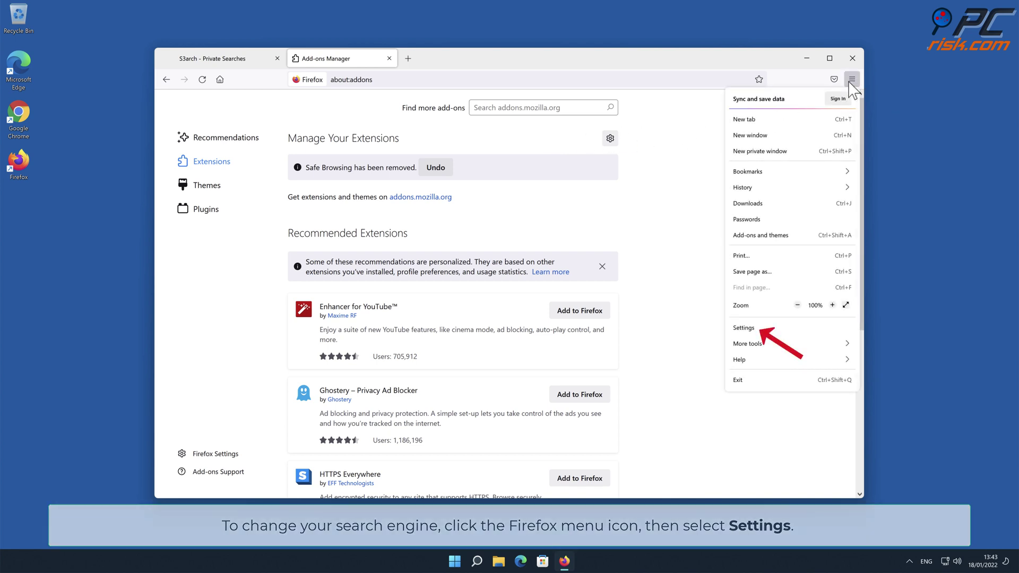
pyautogui.click(754, 330)
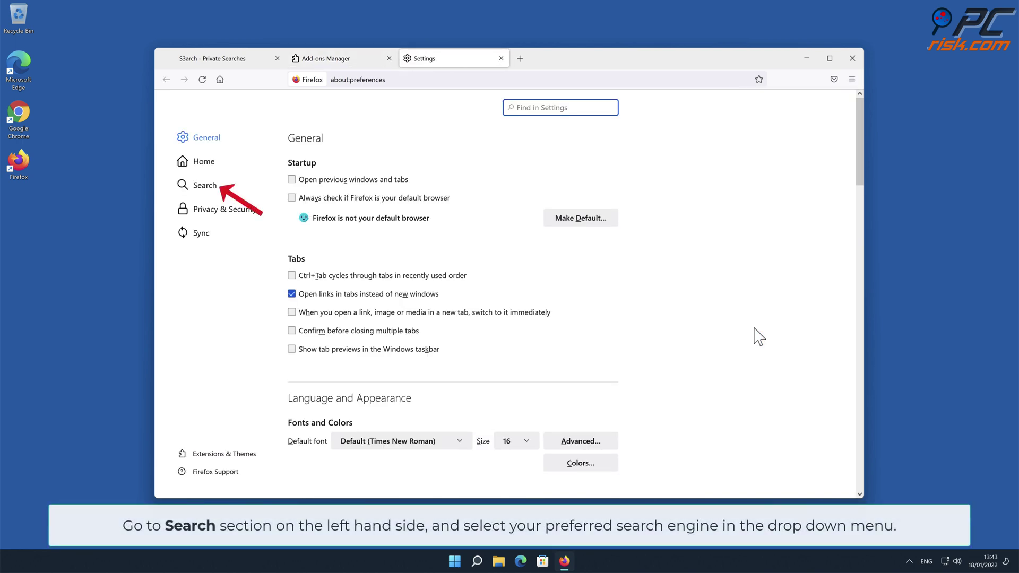
pyautogui.click(206, 189)
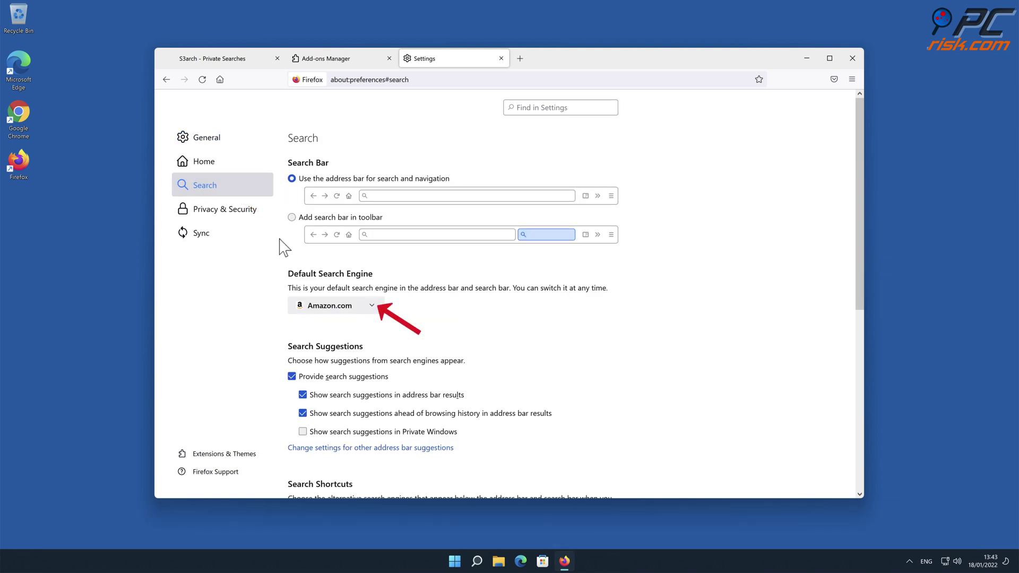
pyautogui.click(366, 308)
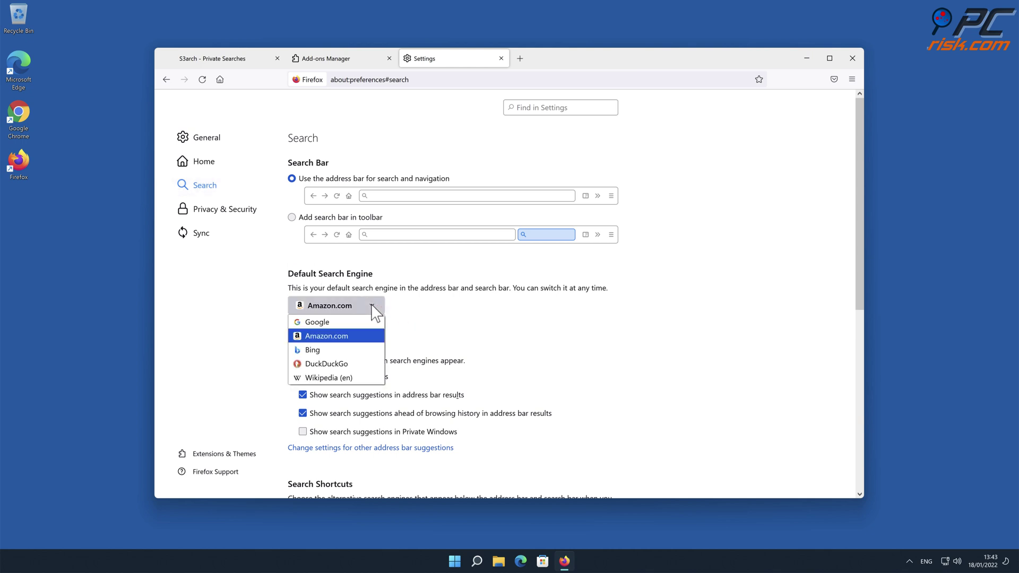
pyautogui.click(346, 326)
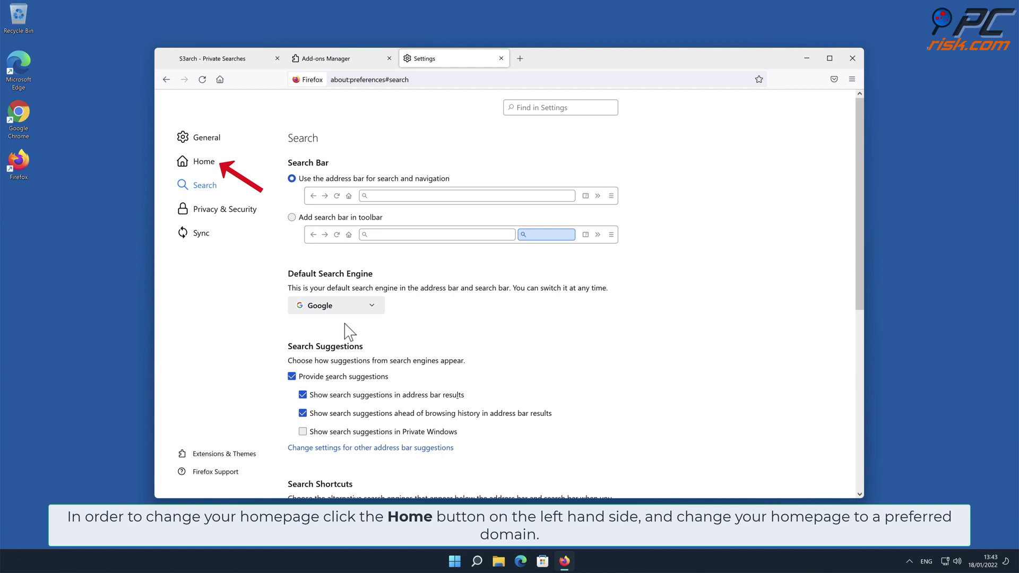
pyautogui.click(205, 165)
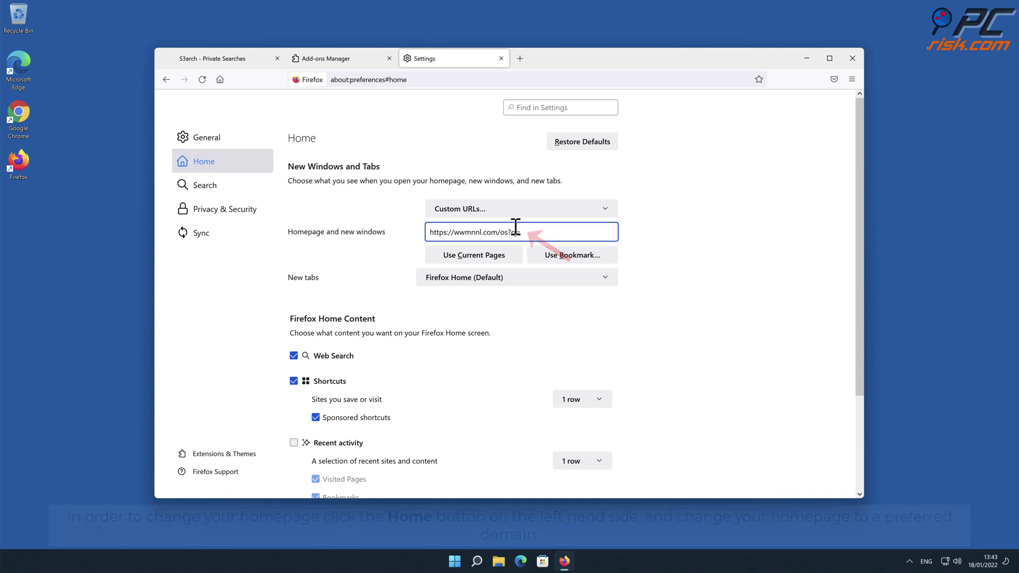
pyautogui.moveTo(521, 232); pyautogui.dragTo(425, 235)
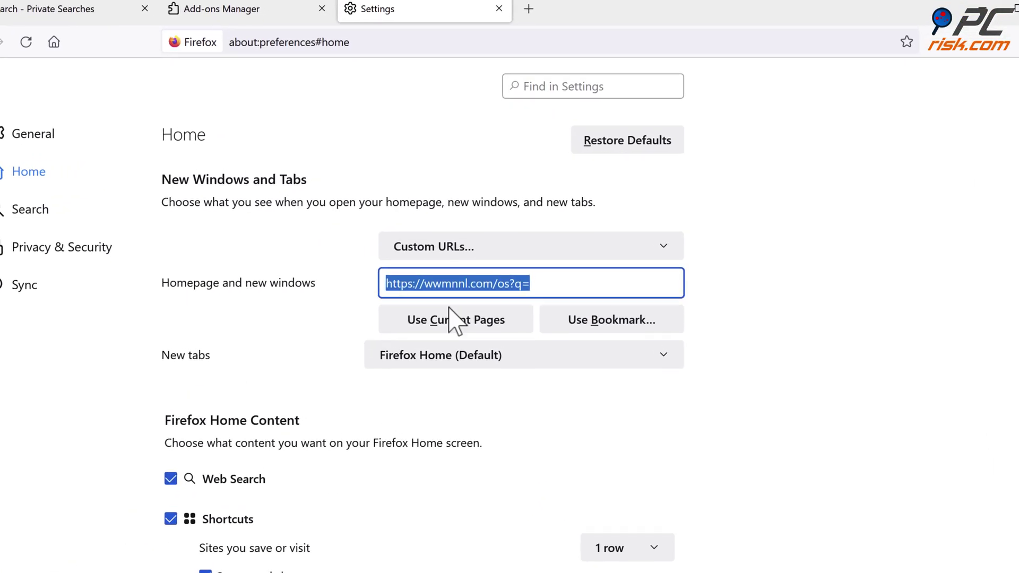
pyautogui.write('www.googl')
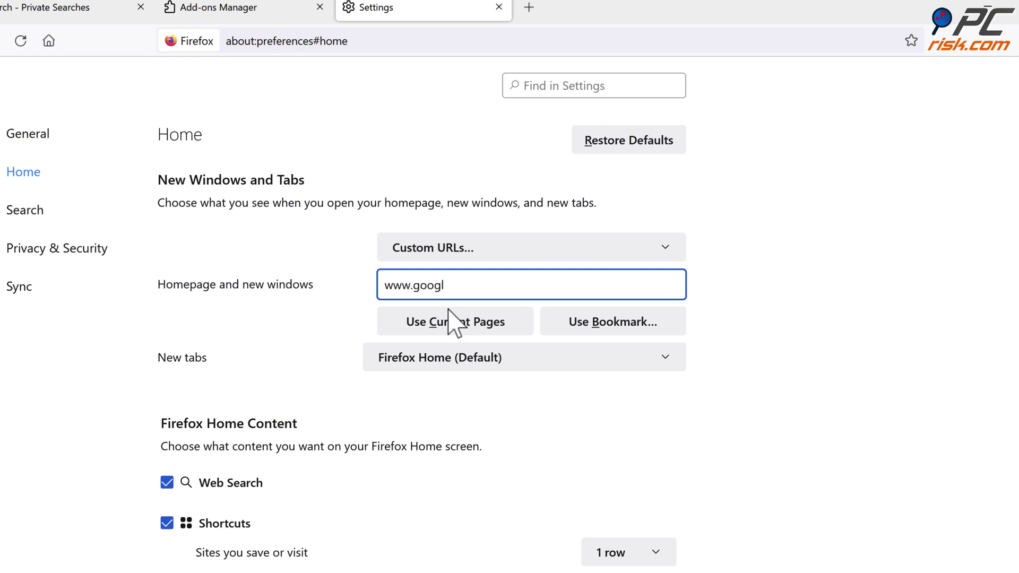
pyautogui.write('m')
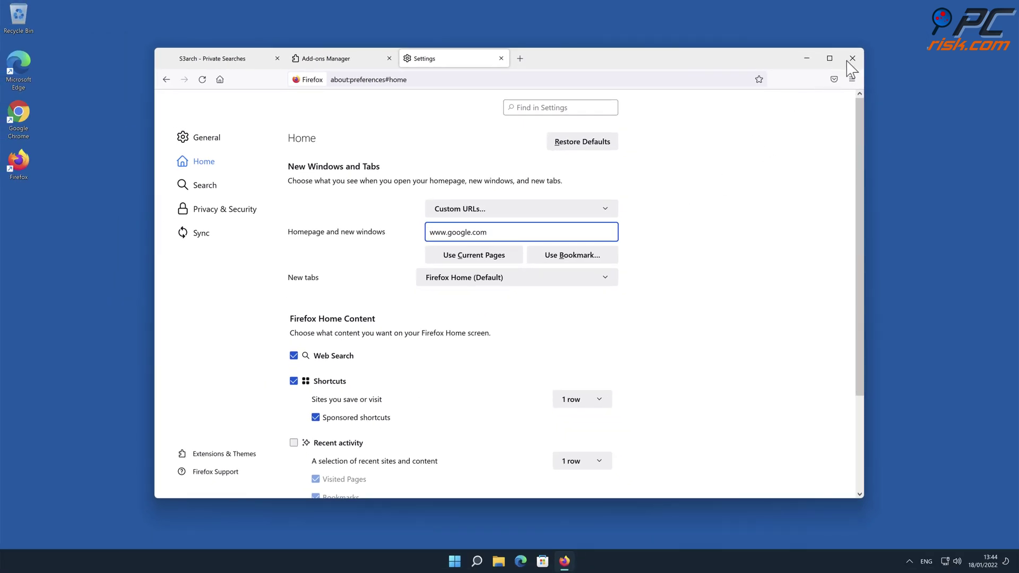
pyautogui.click(851, 59)
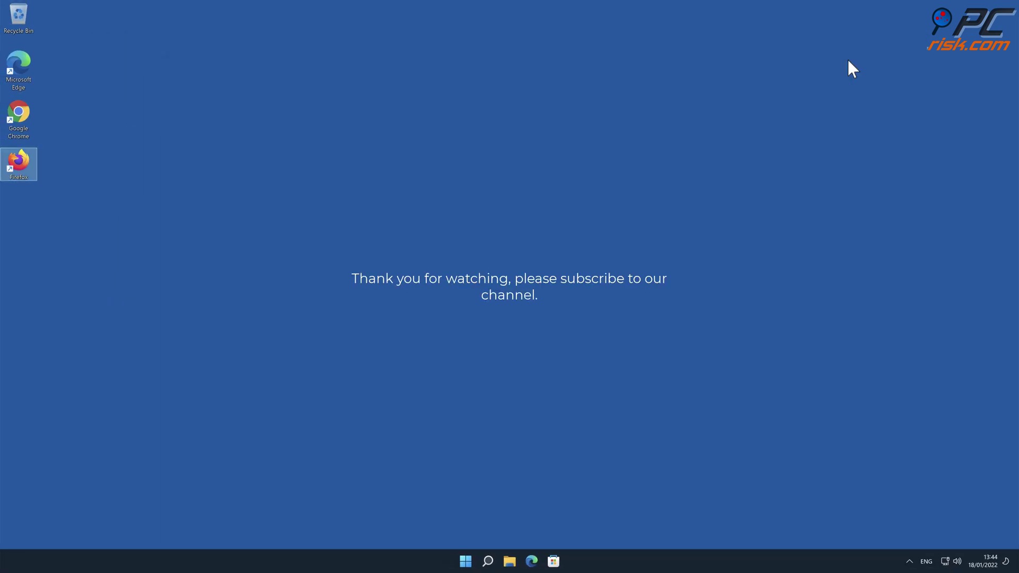